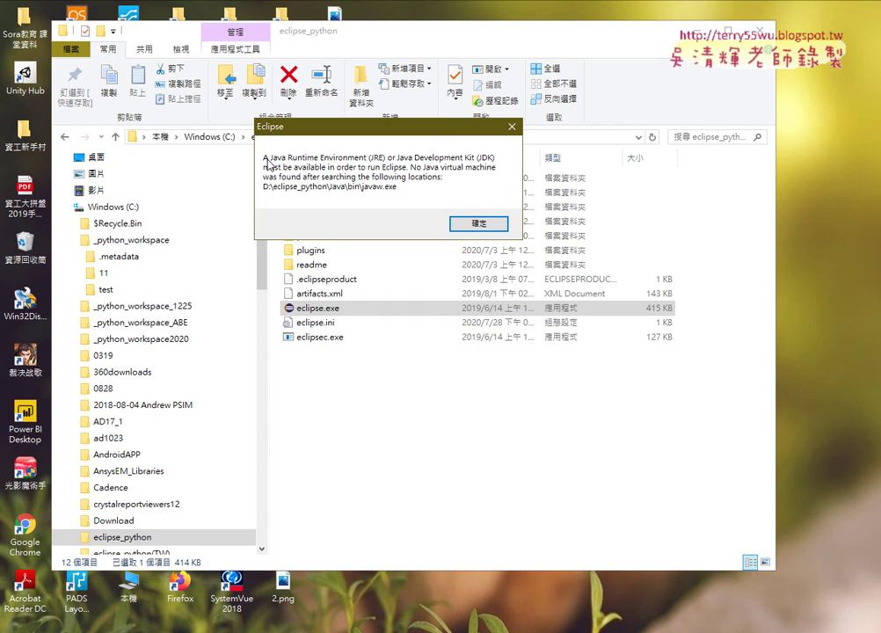
Dismiss the Java runtime error and open eclipse.ini from the eclipse_python folder for editing.
{"action": "left_click", "coordinate": [478, 223]}
{"action": "left_click", "coordinate": [323, 224]}
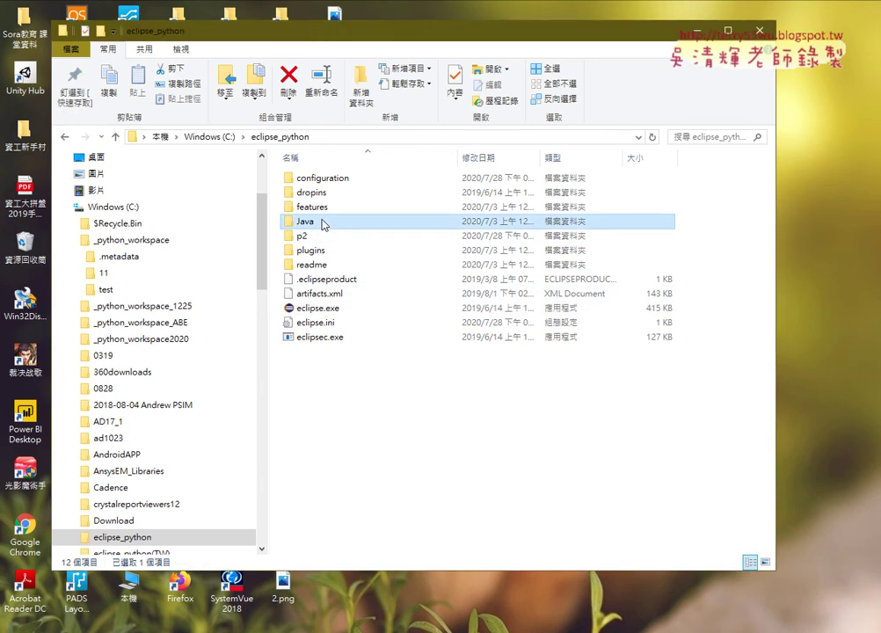
{"action": "left_click", "coordinate": [319, 324]}
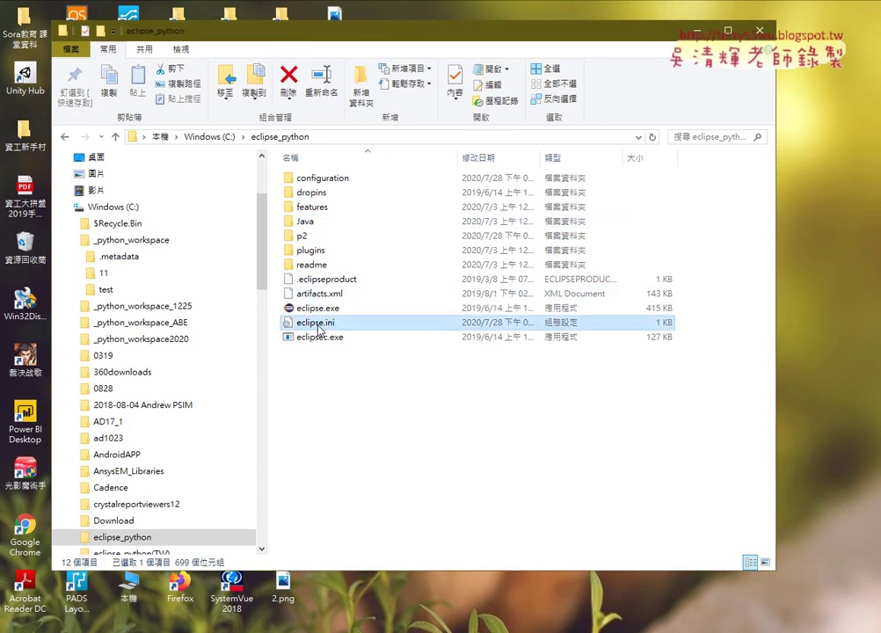
{"action": "right_click", "coordinate": [343, 327]}
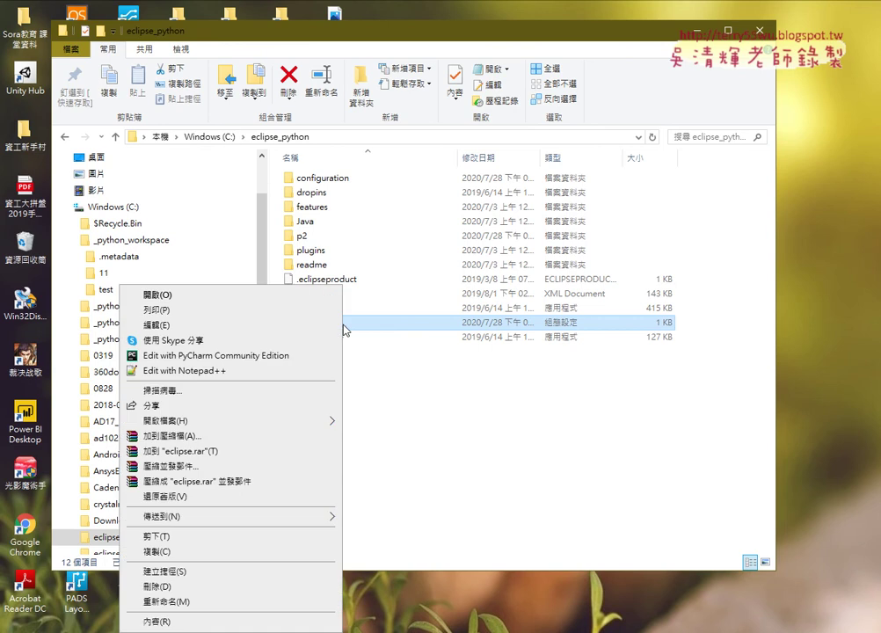
{"action": "left_click", "coordinate": [194, 335]}
Change the drive letter of the -vm javaw.exe path to C in eclipse.ini.
{"action": "left_click_drag", "start_coordinate": [256, 264], "coordinate": [506, 248]}
{"action": "key", "text": "Down"}
{"action": "key", "text": "shift+Right"}
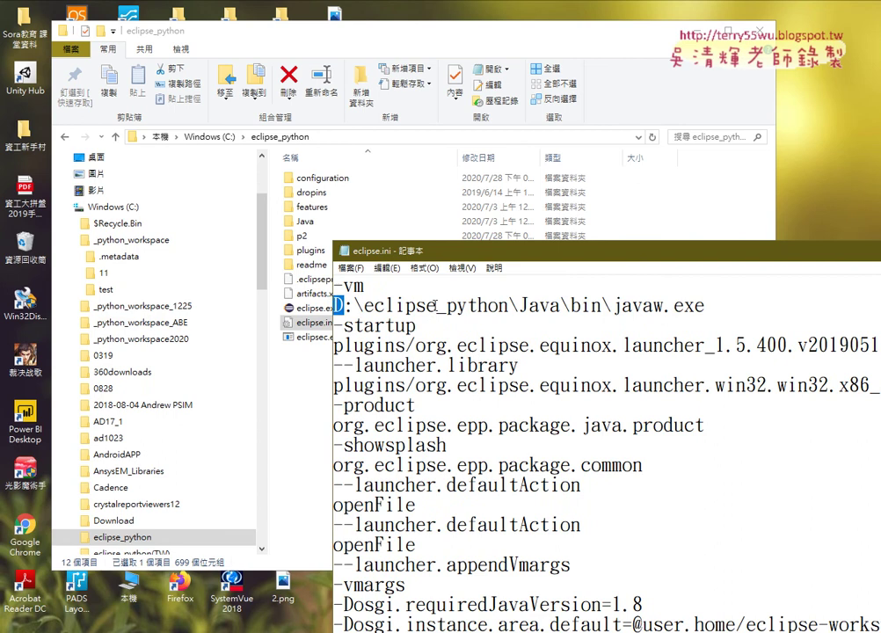
{"action": "type", "text": "C"}
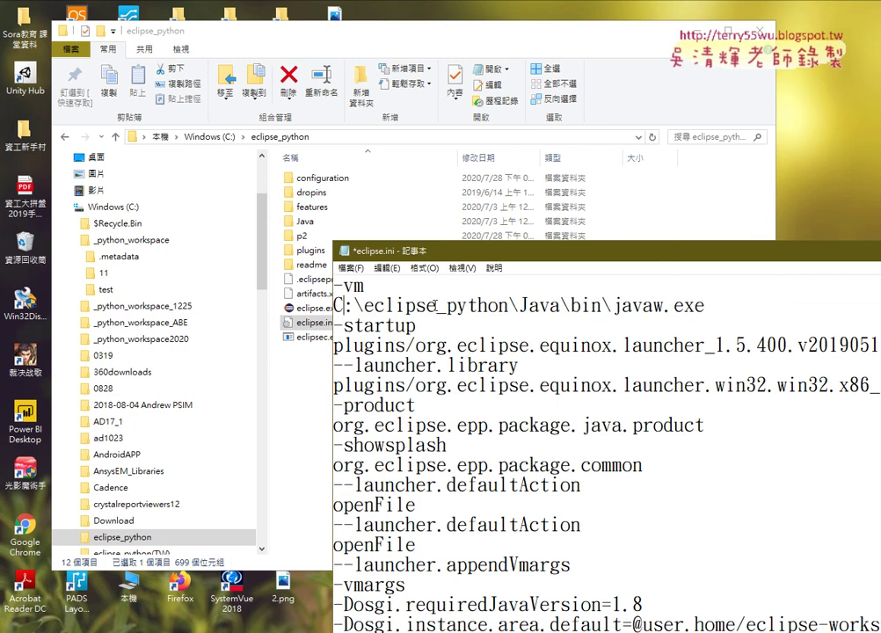
Close eclipse.ini with its changes saved and run eclipse.exe to test the launch, cancelling the workspace selection.
{"action": "double_click", "coordinate": [344, 252]}
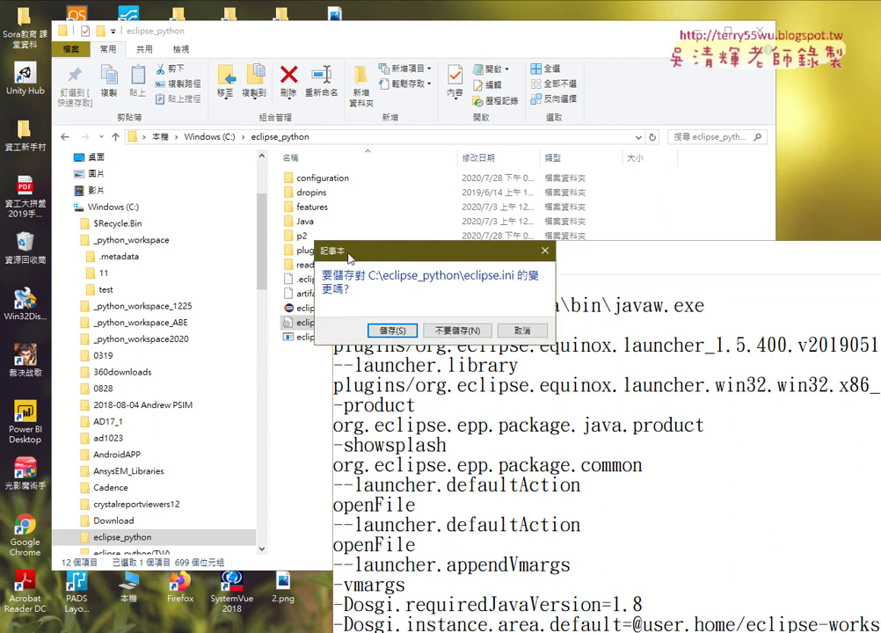
{"action": "left_click", "coordinate": [401, 338]}
{"action": "double_click", "coordinate": [332, 308]}
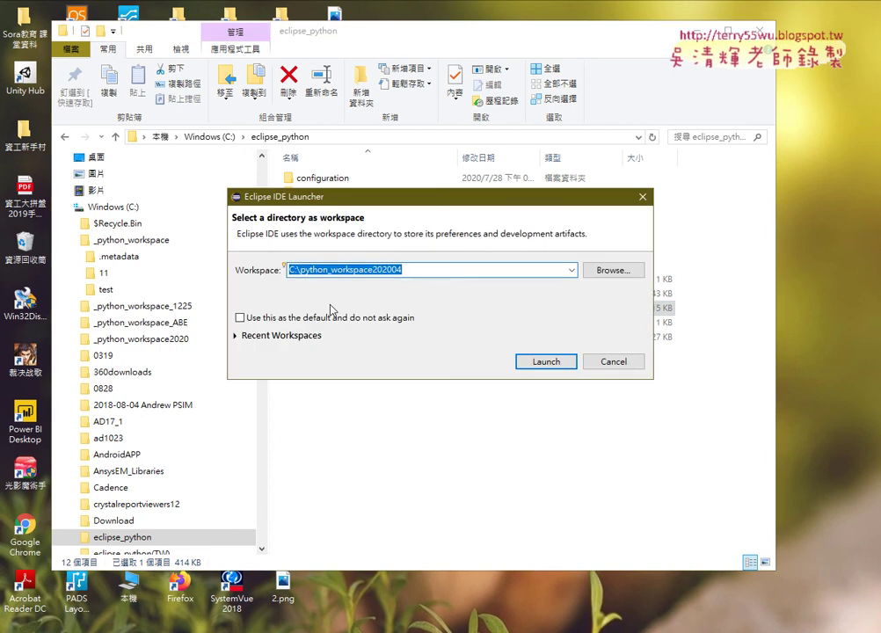
{"action": "left_click", "coordinate": [619, 363]}
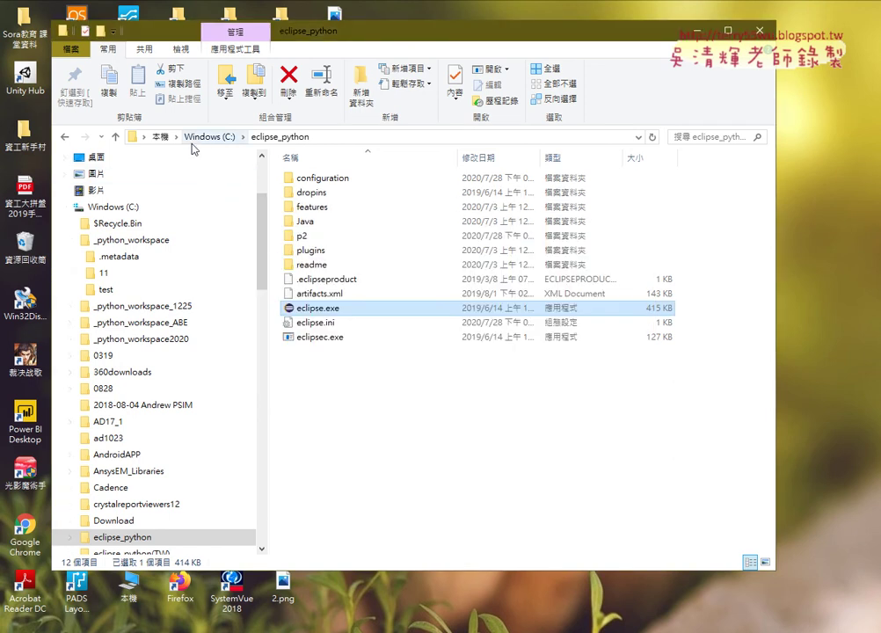
Try to open the network path \\R301-TEACHER\Users\Public\20200107\practice2.
{"action": "scroll", "coordinate": [267, 409], "scroll_direction": "down", "scroll_amount": 15}
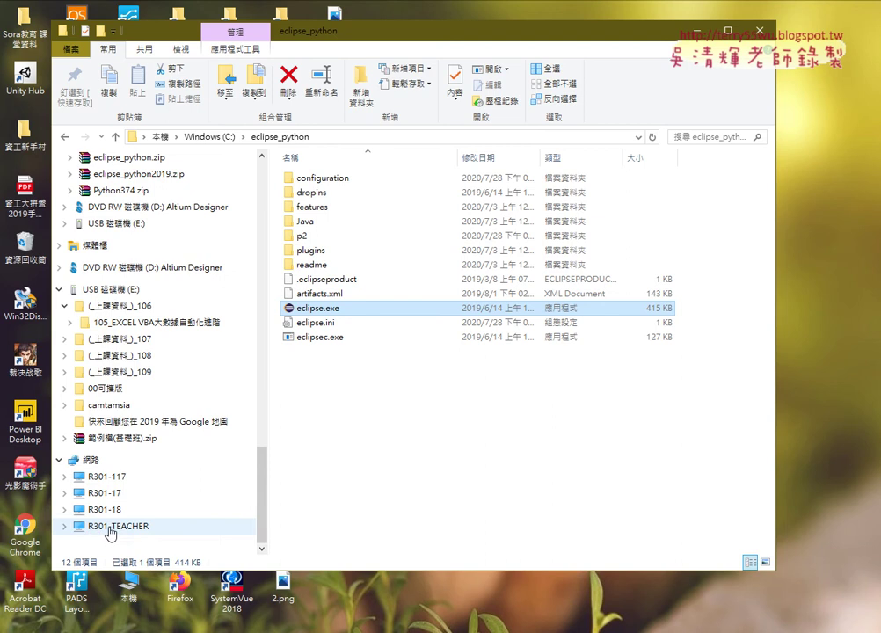
{"action": "left_click", "coordinate": [321, 138]}
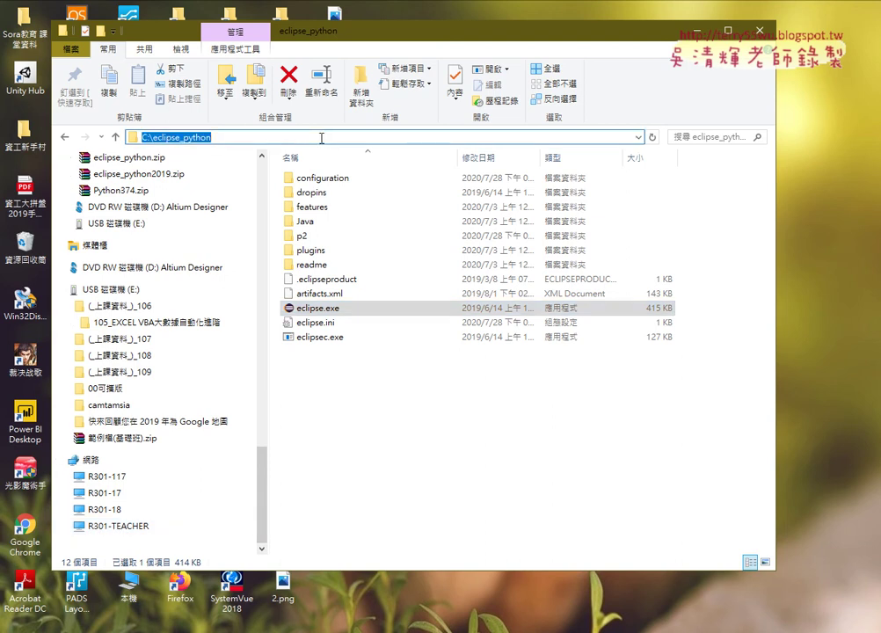
{"action": "type", "text": "\\\\"}
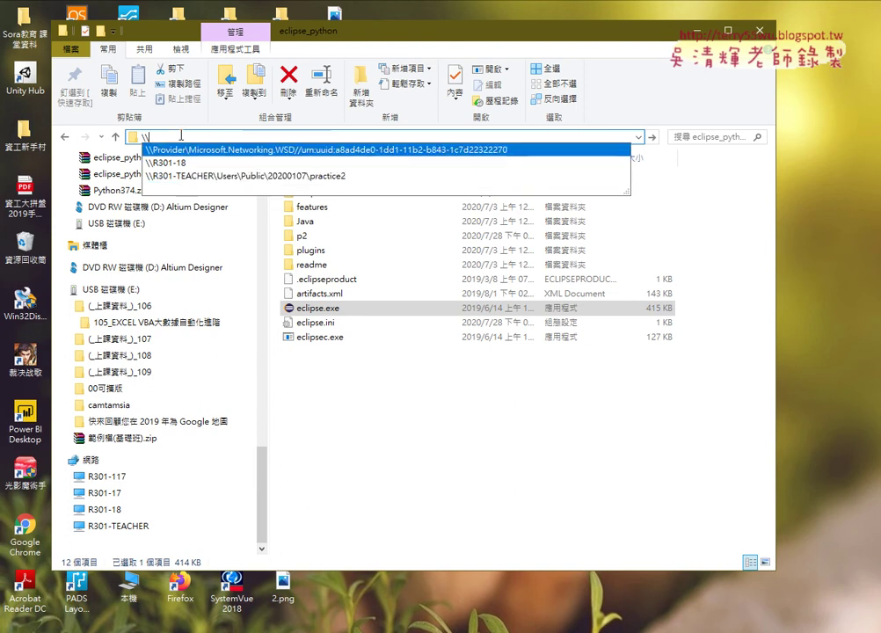
{"action": "type", "text": "R"}
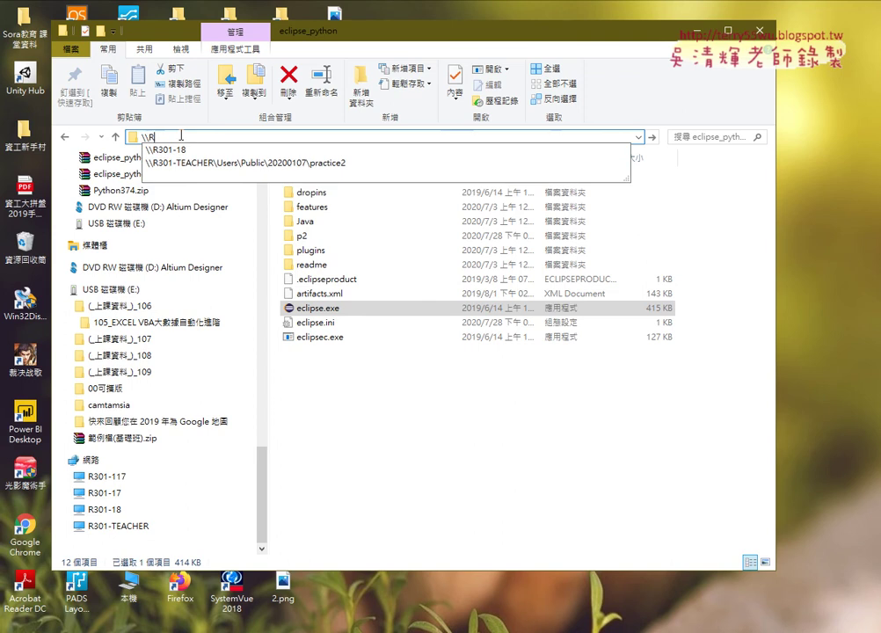
{"action": "type", "text": "0"}
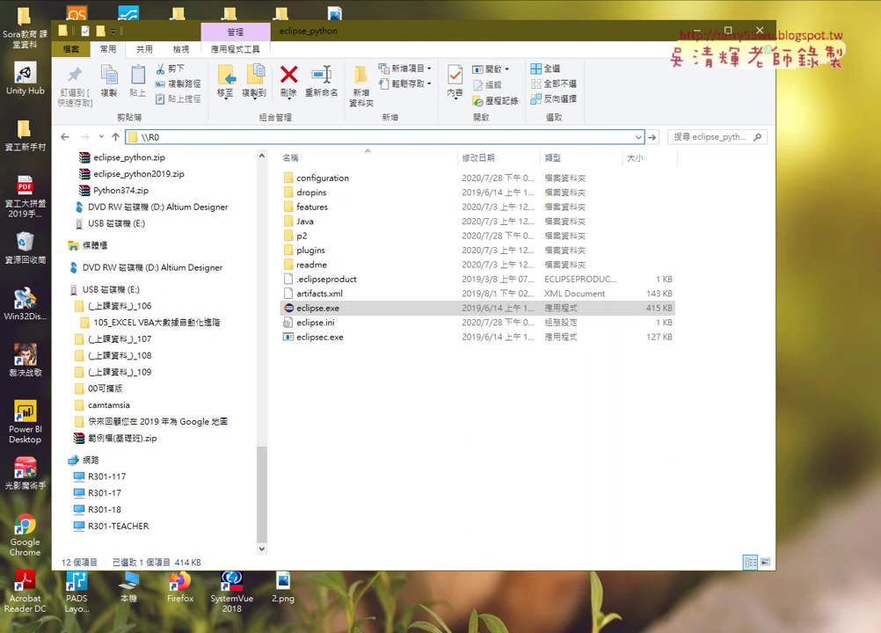
{"action": "key", "text": "BackSpace"}
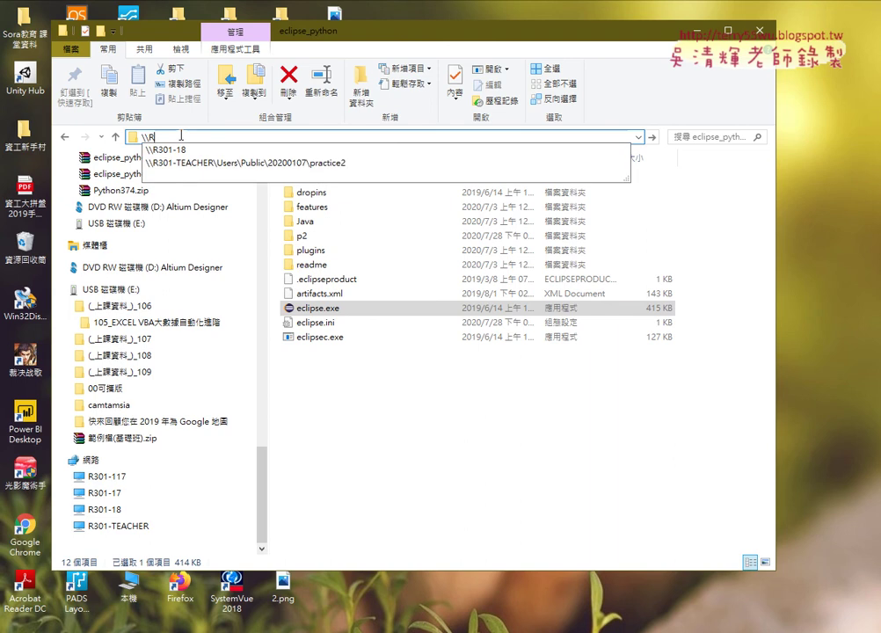
{"action": "left_click", "coordinate": [216, 163]}
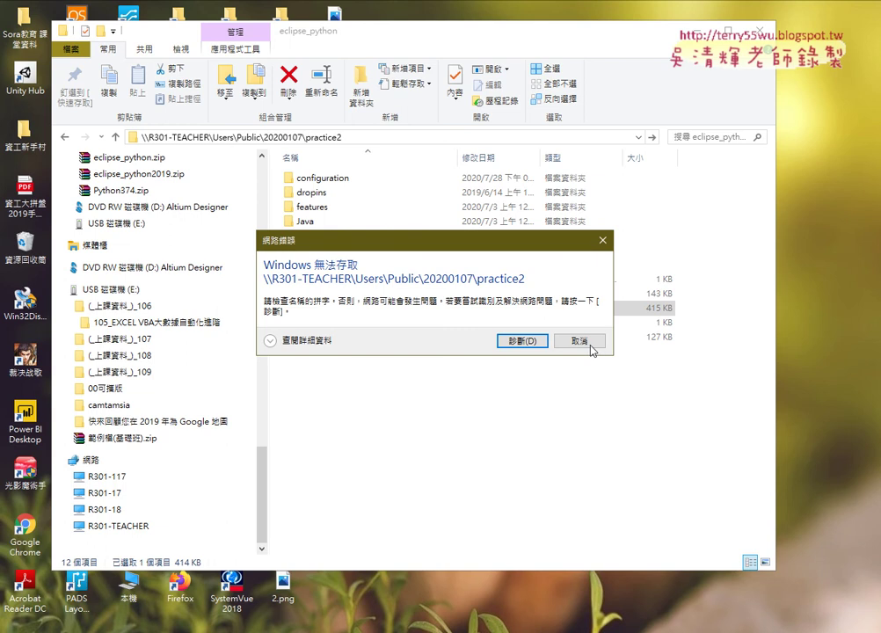
{"action": "left_click", "coordinate": [580, 340]}
Open the eclipse_python懶人包2019 share on R301-TEACHER and select eclipse_python2019.zip and Python374.zip.
{"action": "left_click", "coordinate": [220, 138]}
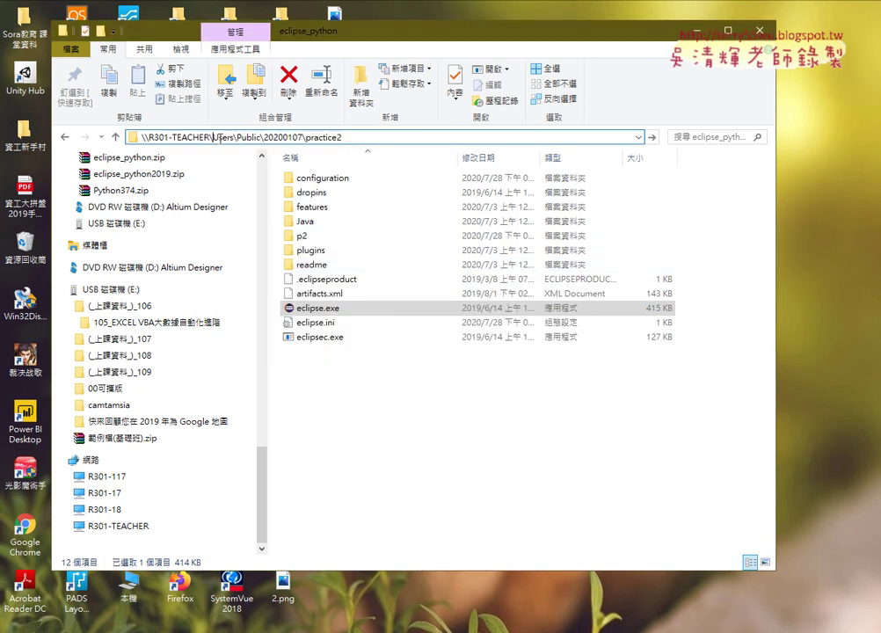
{"action": "left_click_drag", "start_coordinate": [213, 137], "coordinate": [398, 163]}
{"action": "key", "text": "BackSpace"}
{"action": "key", "text": "Return"}
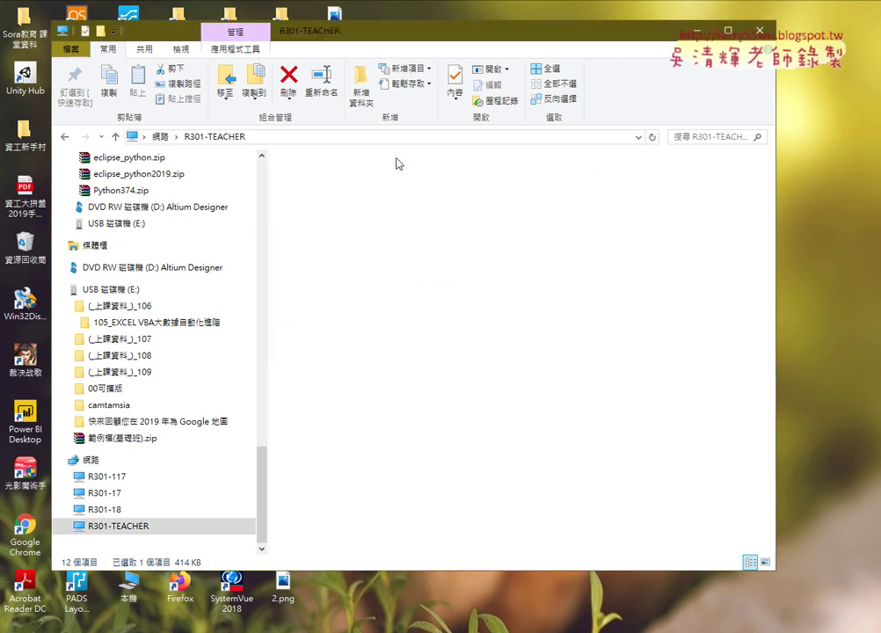
{"action": "left_click", "coordinate": [367, 179]}
{"action": "double_click", "coordinate": [367, 178]}
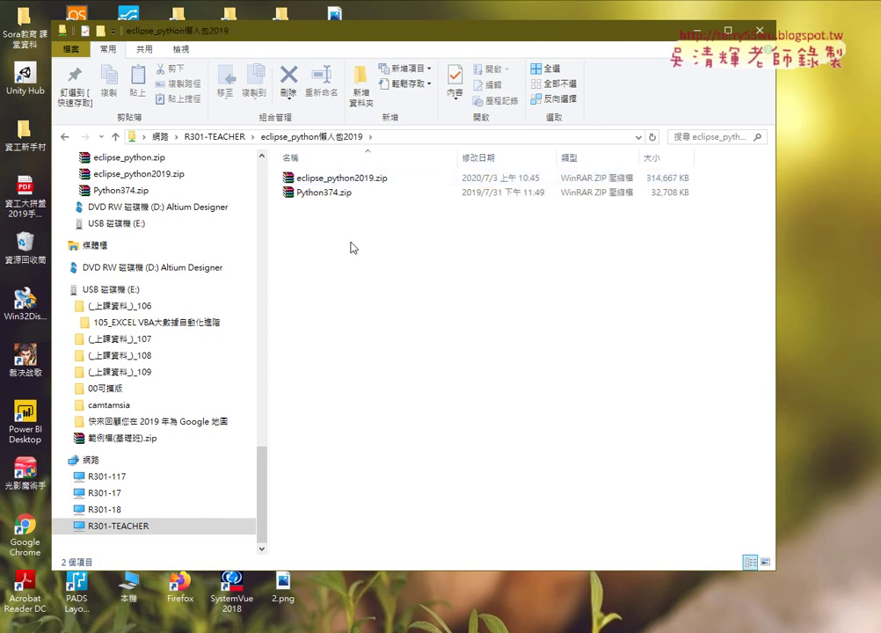
{"action": "left_click_drag", "start_coordinate": [354, 207], "coordinate": [283, 167]}
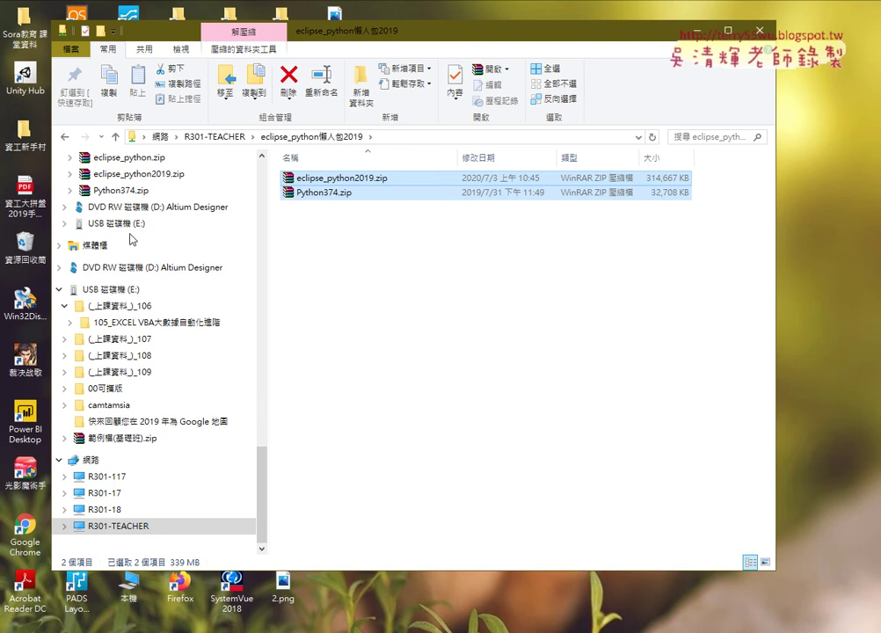
Switch to Chrome and examine the Python Interpreter setup section of the guide 01建置Python開發環境與程式測試.
{"action": "key", "text": "alt+Tab"}
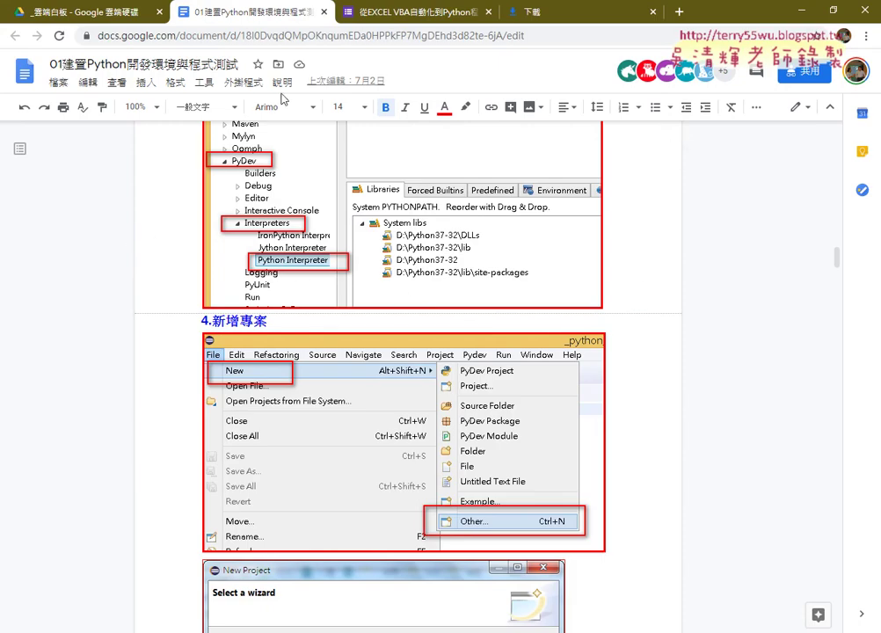
{"action": "left_click", "coordinate": [112, 26]}
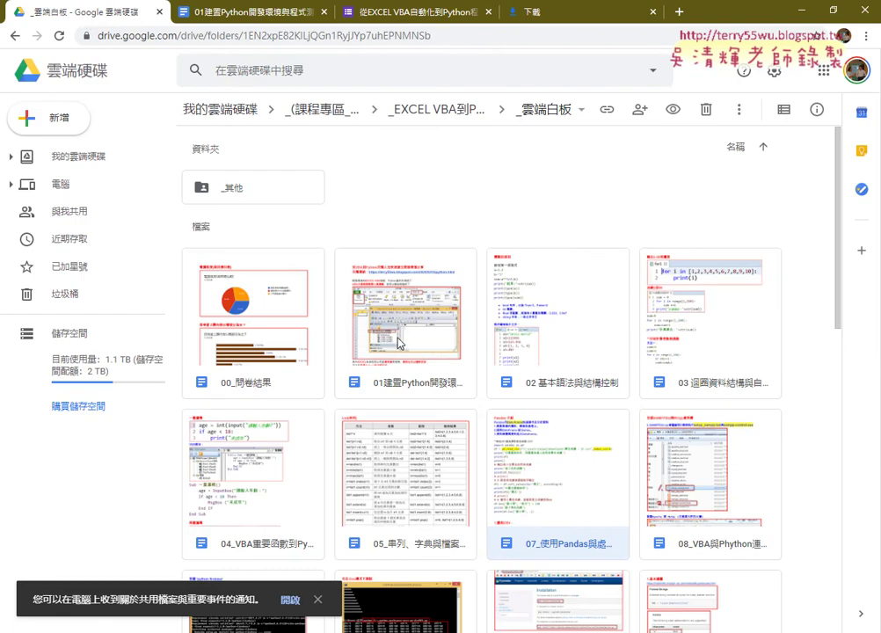
{"action": "left_click", "coordinate": [179, 9]}
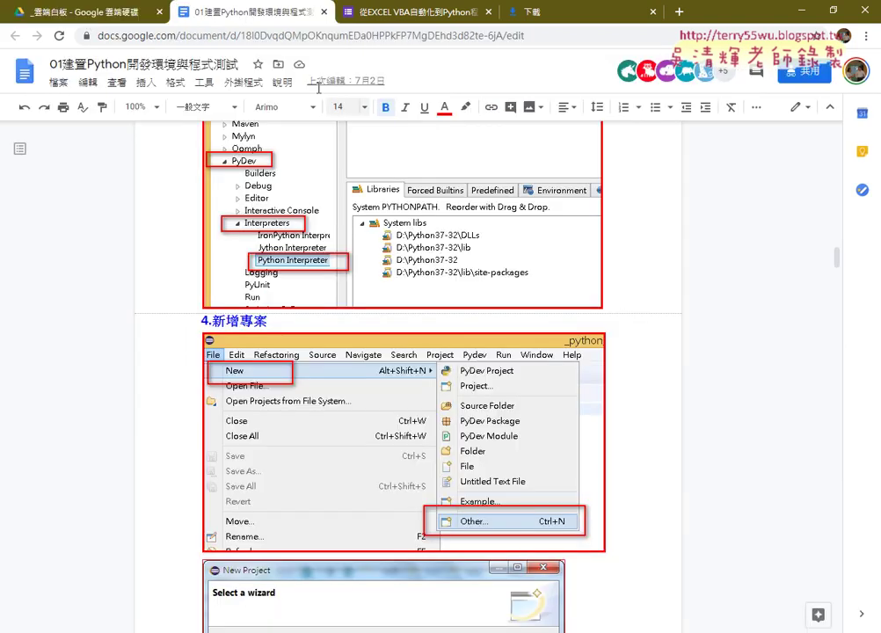
{"action": "scroll", "coordinate": [543, 215], "scroll_direction": "up", "scroll_amount": 3}
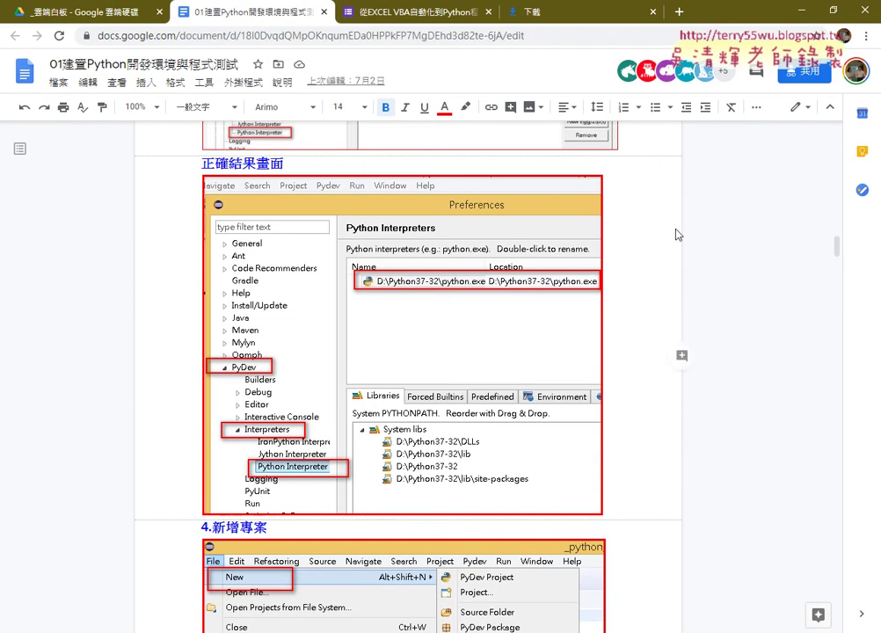
{"action": "mouse_move", "coordinate": [835, 247]}
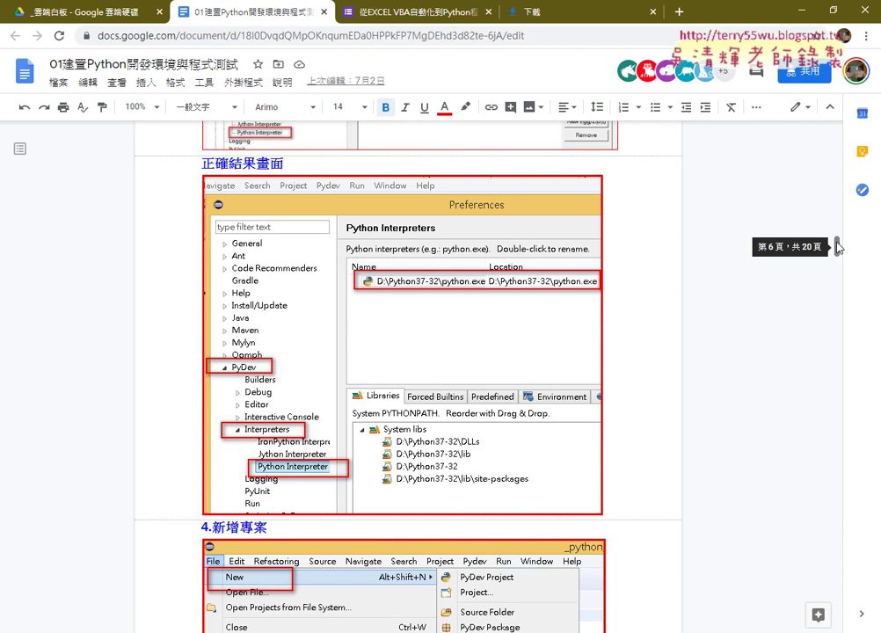
{"action": "scroll", "coordinate": [817, 249], "scroll_direction": "up", "scroll_amount": 3}
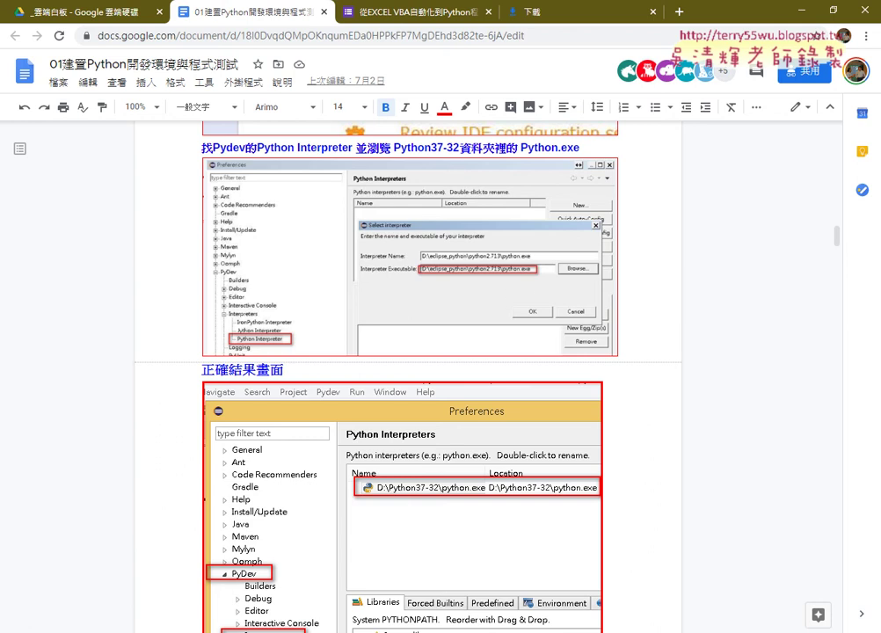
Switch to Eclipse and open the PyDev Python Interpreter preferences.
{"action": "key", "text": "alt+Tab"}
{"action": "left_click", "coordinate": [291, 22]}
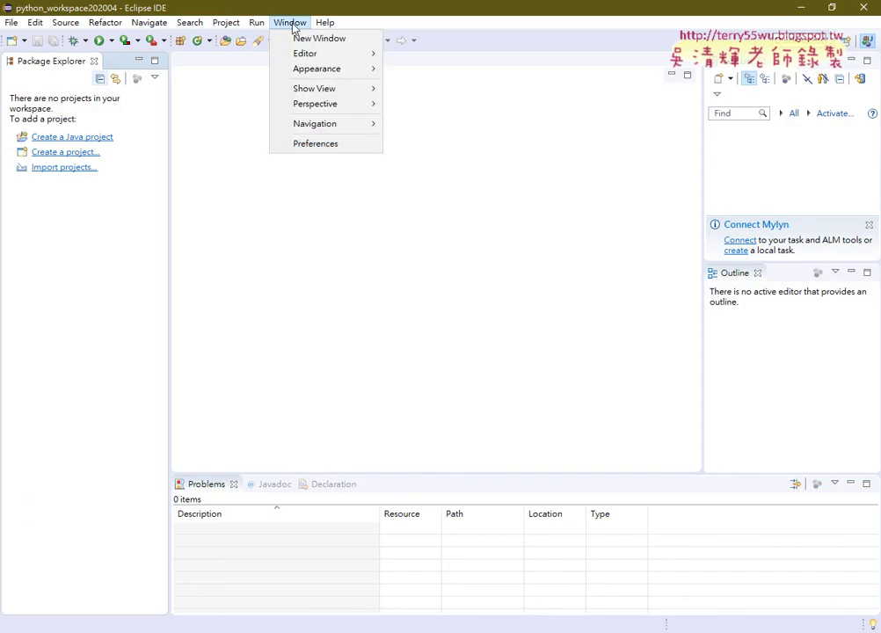
{"action": "left_click", "coordinate": [307, 143]}
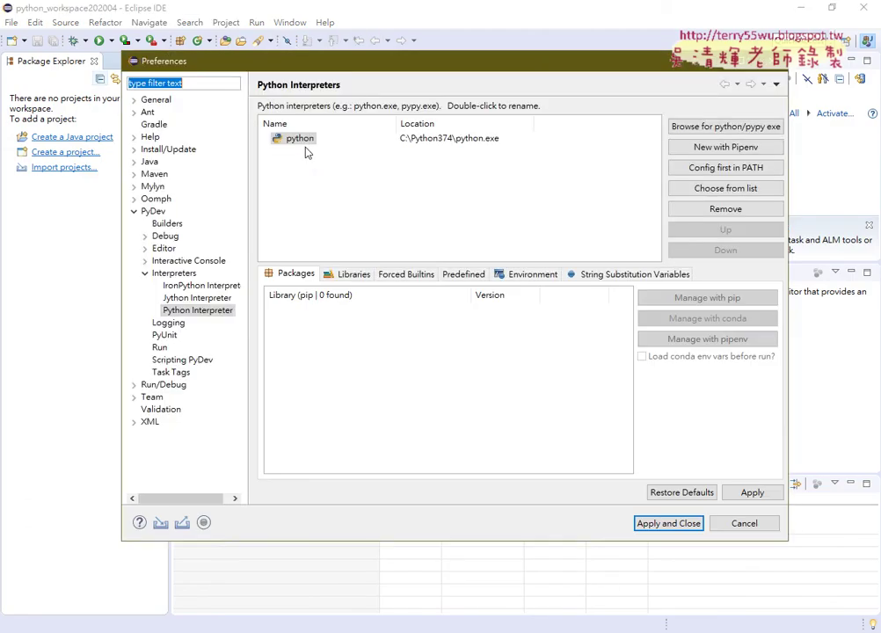
{"action": "left_click", "coordinate": [154, 212]}
{"action": "left_click", "coordinate": [173, 273]}
{"action": "left_click", "coordinate": [197, 310]}
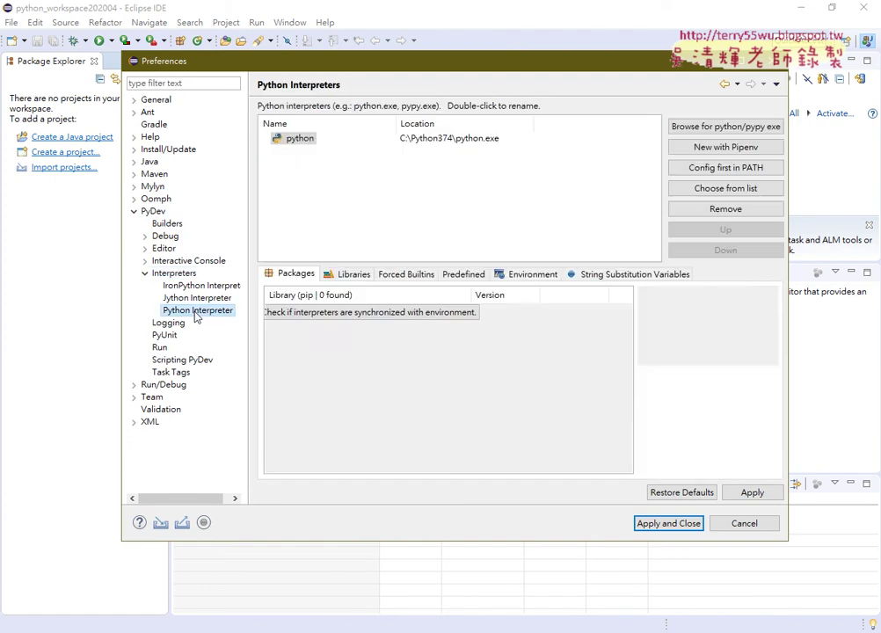
Try to add C:\Python374\python.exe as a Python interpreter.
{"action": "left_click", "coordinate": [721, 127]}
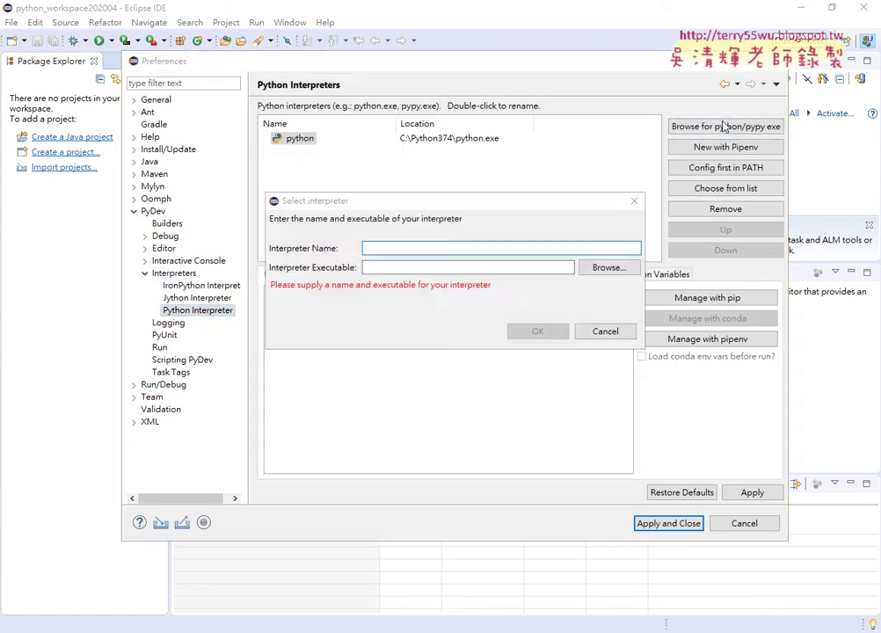
{"action": "left_click_drag", "start_coordinate": [523, 225], "coordinate": [479, 90]}
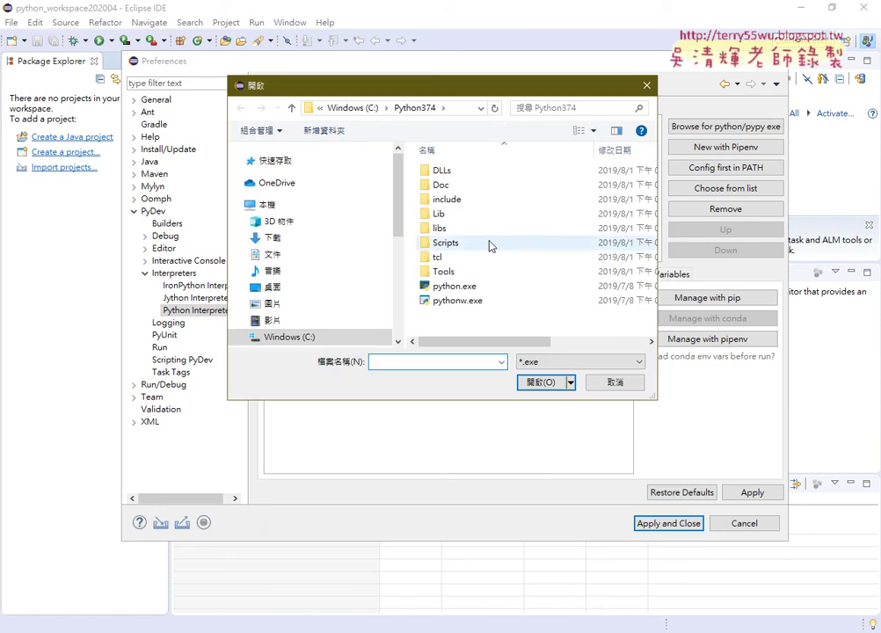
{"action": "left_click", "coordinate": [455, 287]}
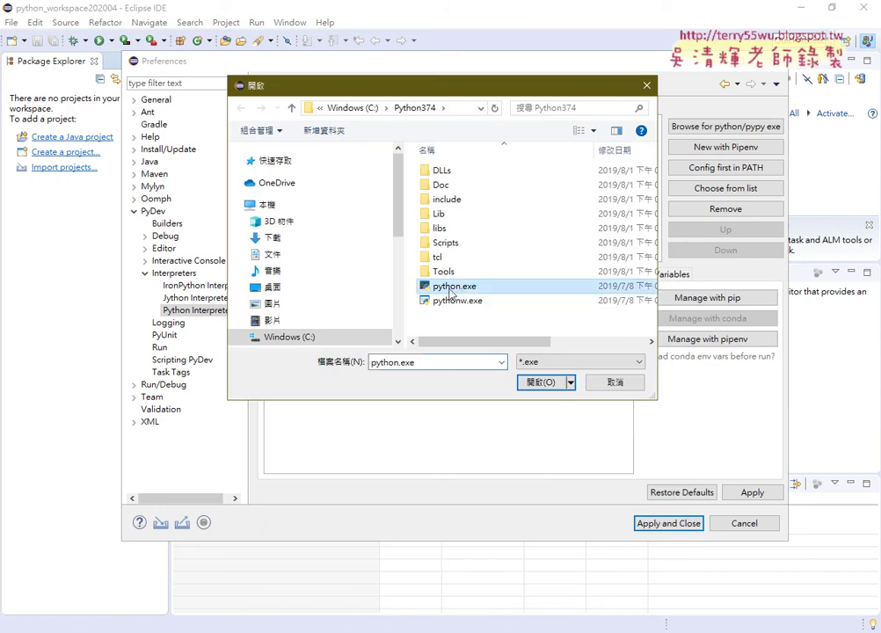
{"action": "left_click", "coordinate": [538, 382]}
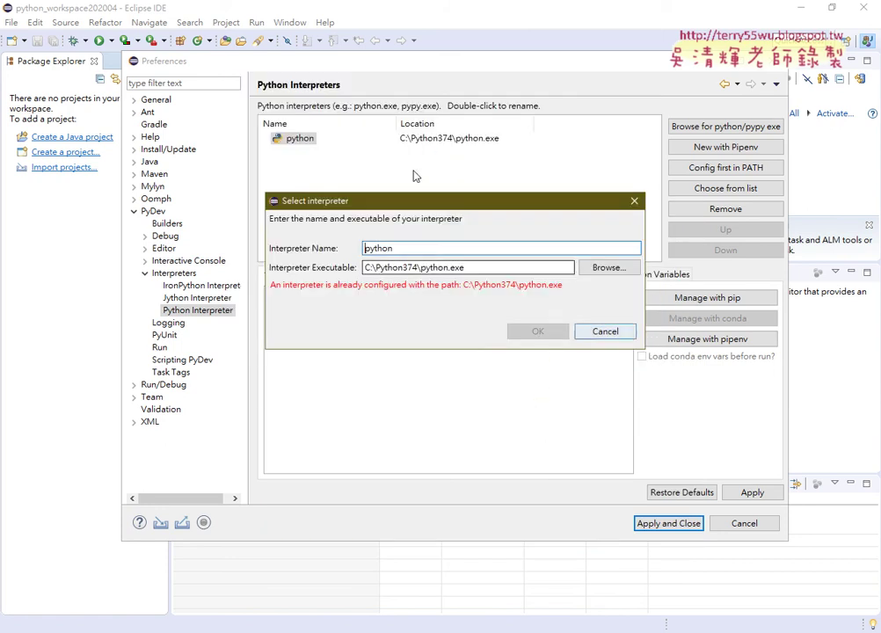
{"action": "left_click", "coordinate": [604, 331]}
Apply and close the preferences, and return to the guide in Chrome at section 4.新增專案.
{"action": "left_click", "coordinate": [670, 525]}
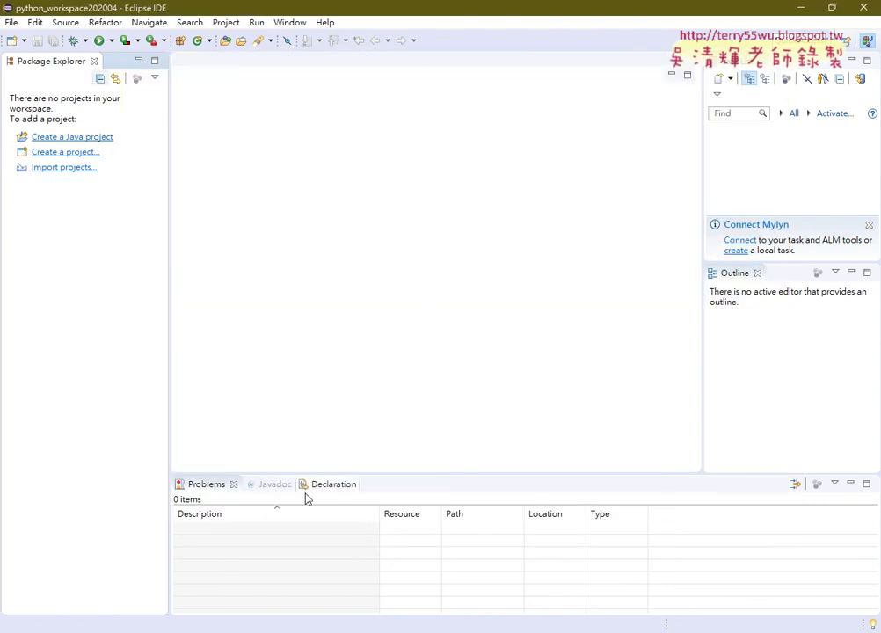
{"action": "key", "text": "alt+Tab"}
{"action": "scroll", "coordinate": [293, 386], "scroll_direction": "down", "scroll_amount": 3}
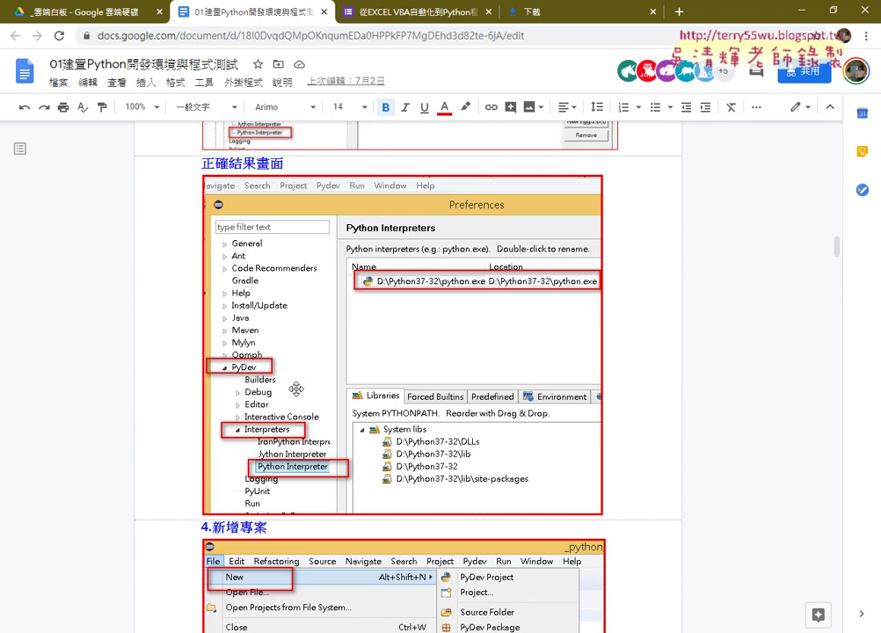
{"action": "scroll", "coordinate": [297, 382], "scroll_direction": "down", "scroll_amount": 2}
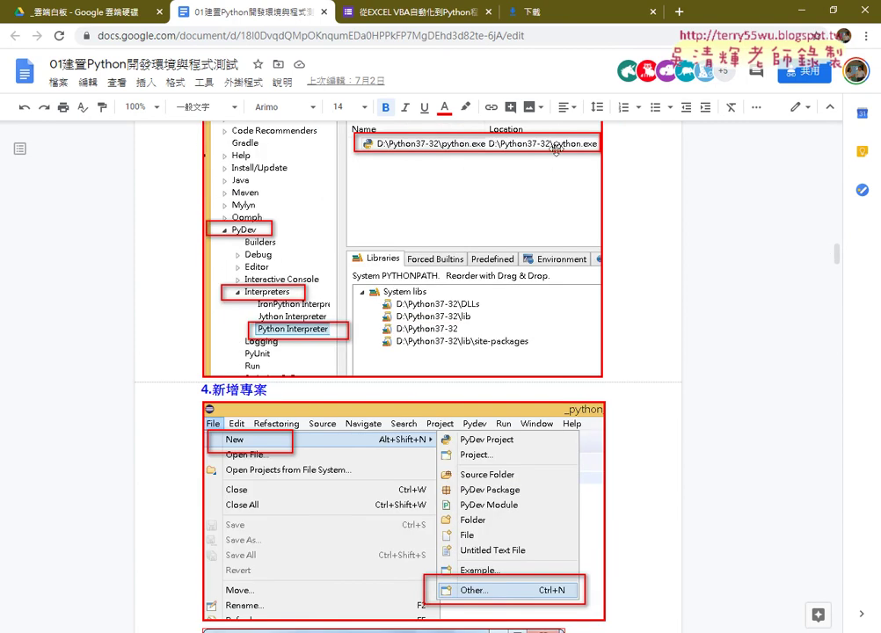
Examine the 4.新增專案 section of the guide and highlight its heading.
{"action": "scroll", "coordinate": [634, 256], "scroll_direction": "down", "scroll_amount": 5}
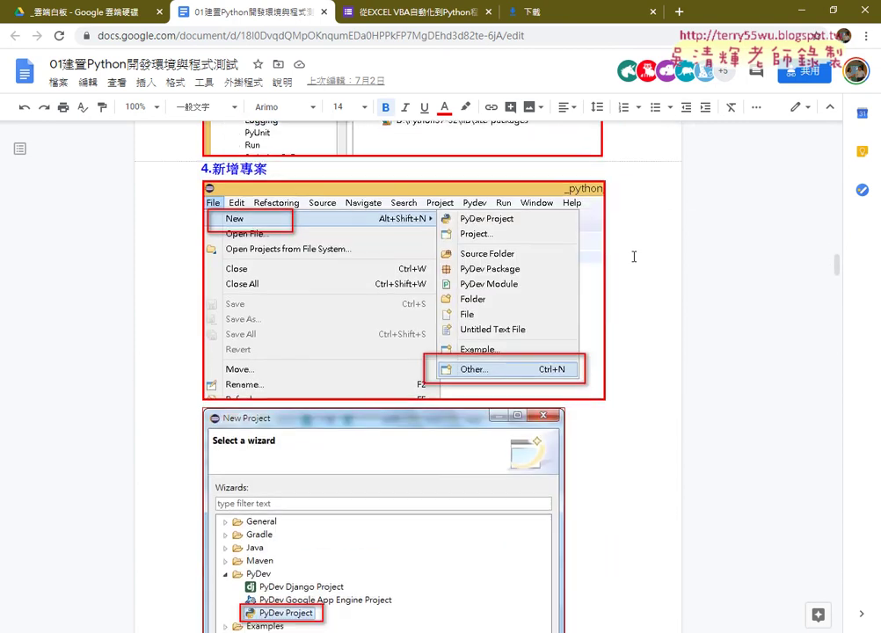
{"action": "scroll", "coordinate": [633, 256], "scroll_direction": "up", "scroll_amount": 1}
{"action": "triple_click", "coordinate": [224, 183]}
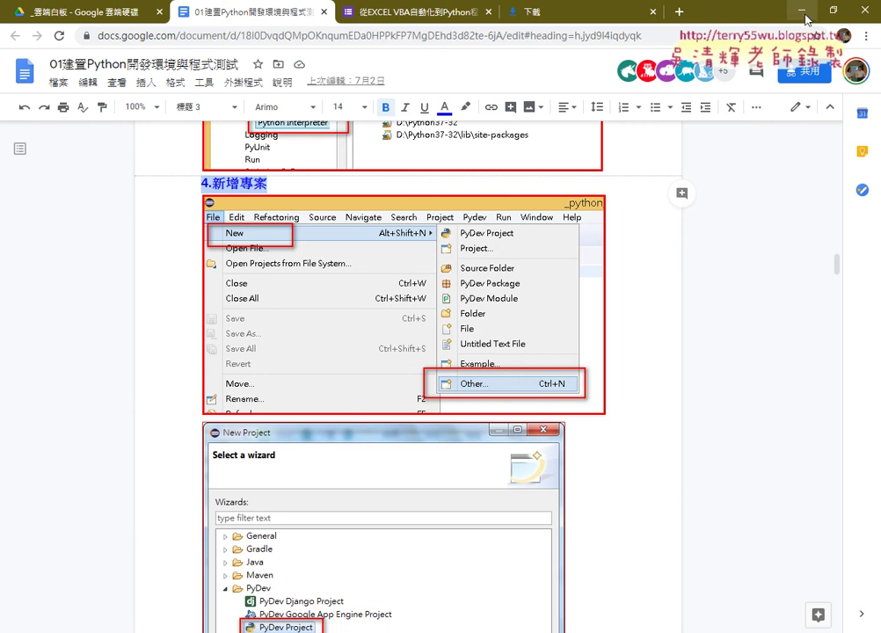
Switch to Eclipse and view the kinds of new items that can be created.
{"action": "key", "text": "alt+Tab"}
{"action": "left_click", "coordinate": [7, 25]}
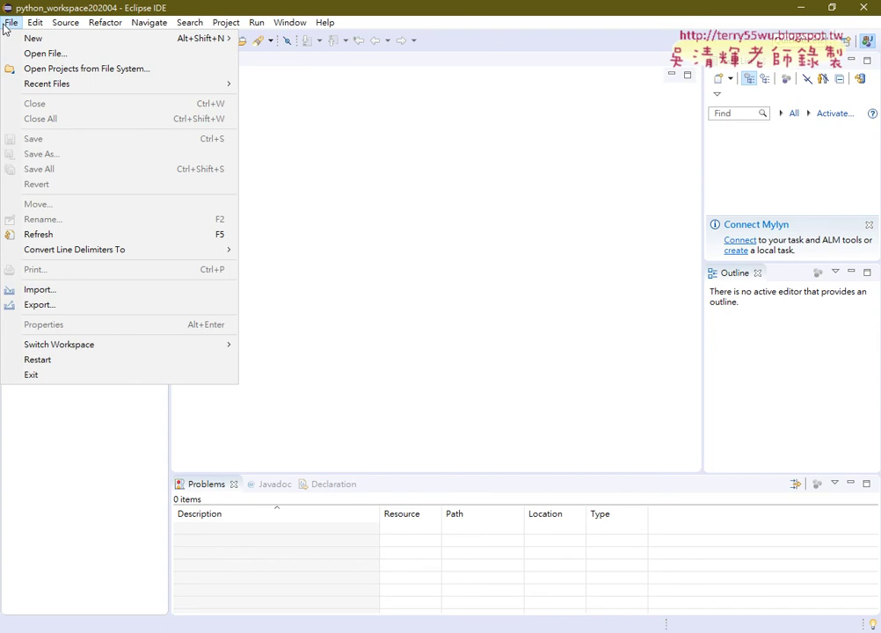
{"action": "left_click", "coordinate": [7, 24]}
{"action": "left_click", "coordinate": [8, 24]}
{"action": "mouse_move", "coordinate": [28, 40]}
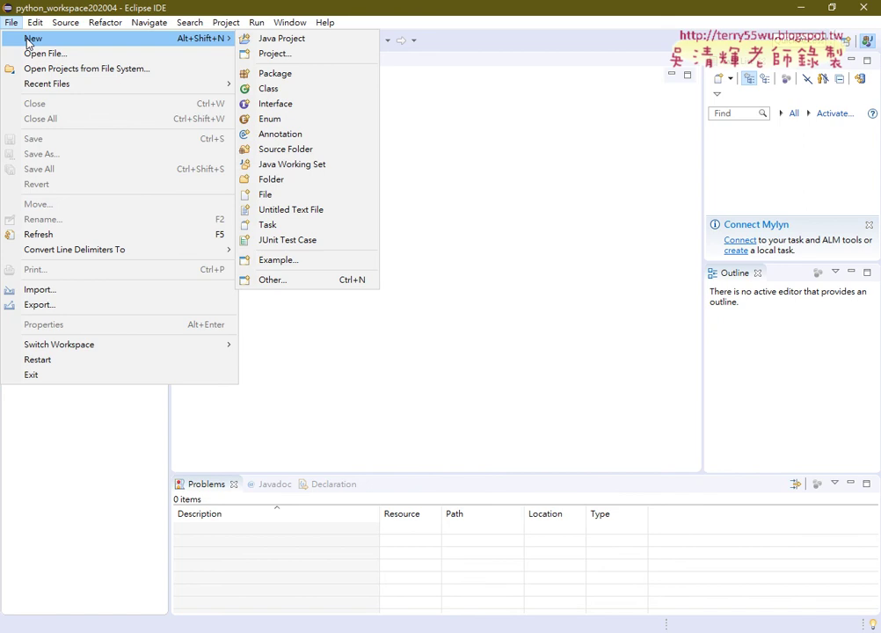
Switch to Google Drive in Chrome and open the eclipse_python懶人包 folder inside 01_安裝環境.
{"action": "key", "text": "alt+Tab"}
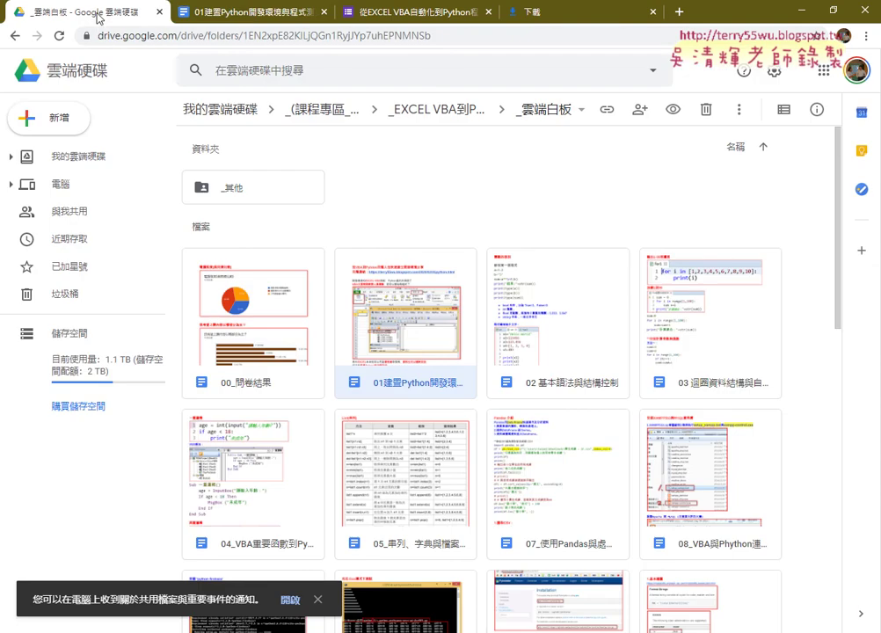
{"action": "left_click", "coordinate": [102, 20]}
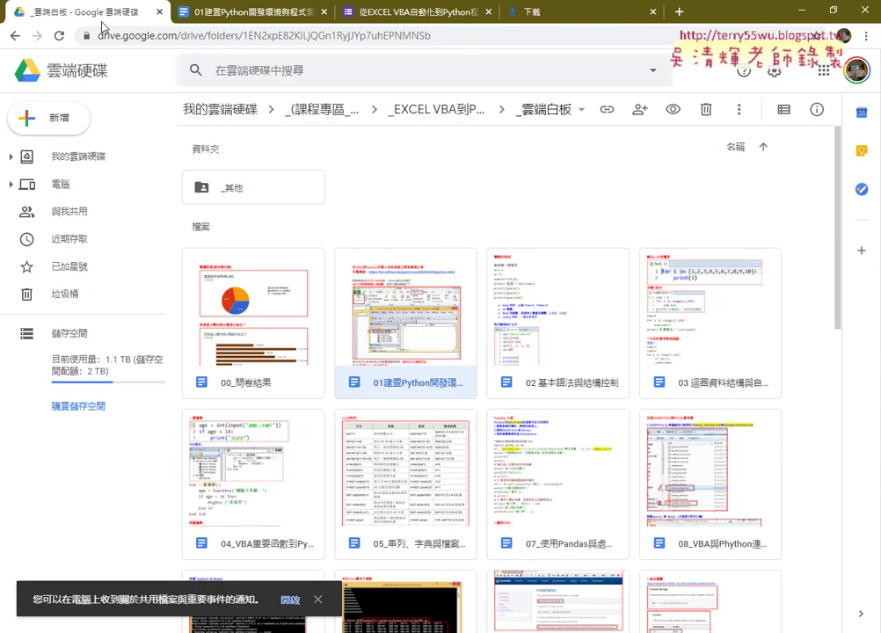
{"action": "left_click", "coordinate": [12, 35]}
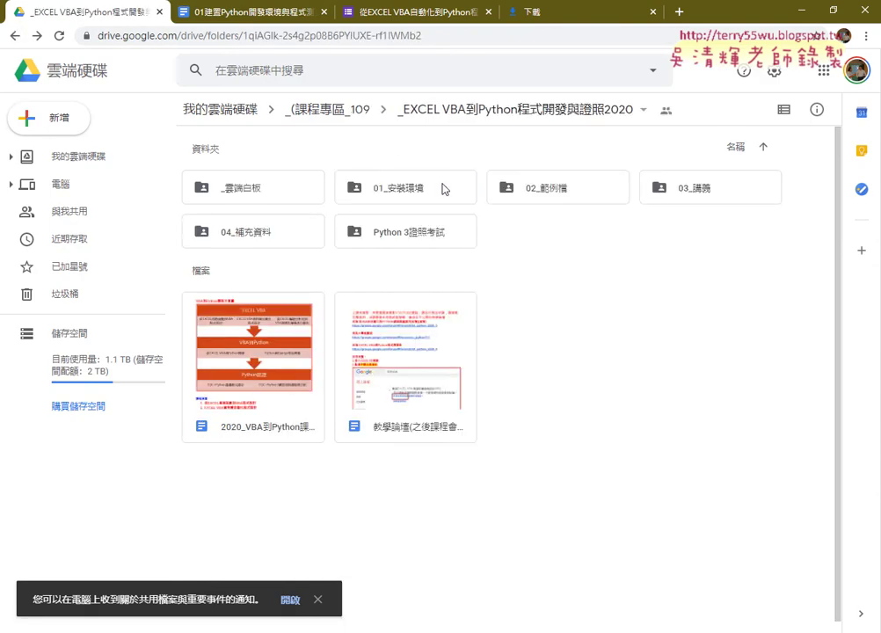
{"action": "double_click", "coordinate": [442, 189]}
{"action": "double_click", "coordinate": [303, 193]}
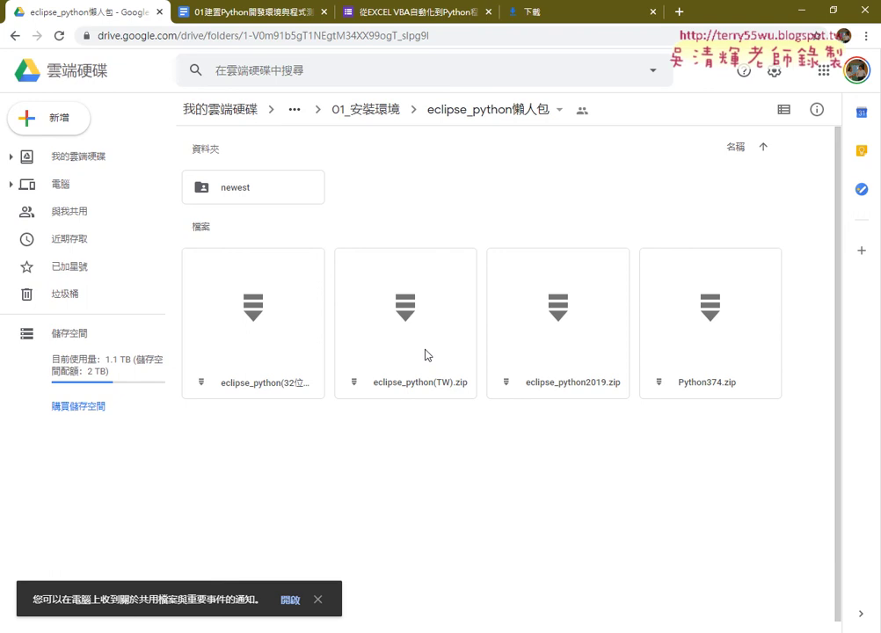
Switch to File Explorer, select the eclipse_python(TW) folder on drive C:, and exit the Eclipse session using python_workspace202004.
{"action": "mouse_move", "coordinate": [218, 630]}
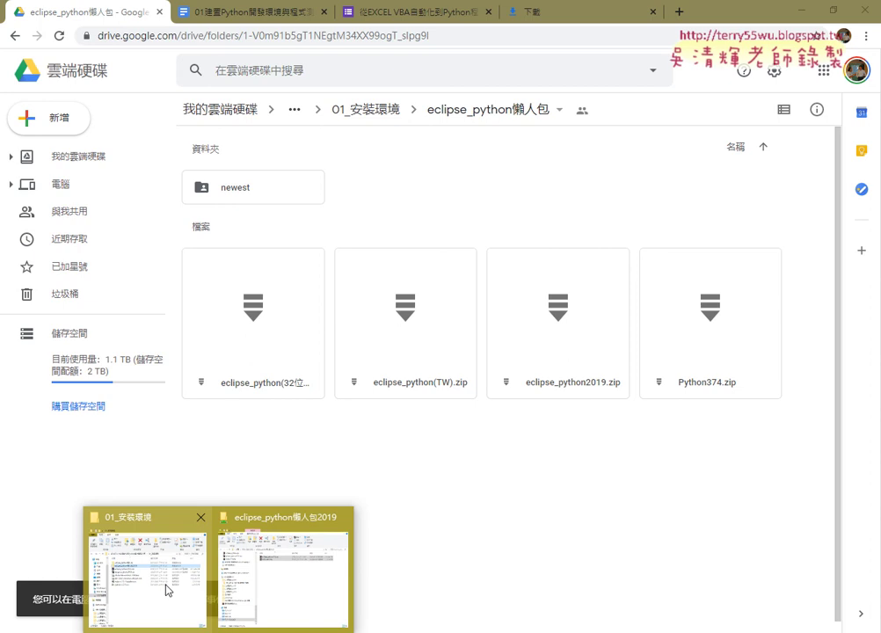
{"action": "left_click", "coordinate": [242, 558]}
{"action": "left_click_drag", "start_coordinate": [272, 508], "coordinate": [269, 239]}
{"action": "left_click", "coordinate": [123, 223]}
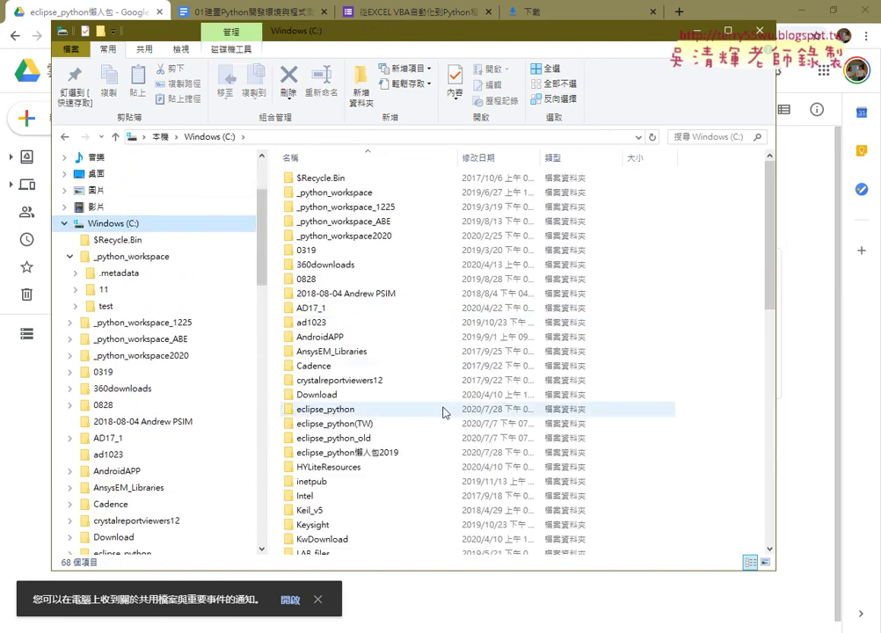
{"action": "left_click", "coordinate": [381, 422]}
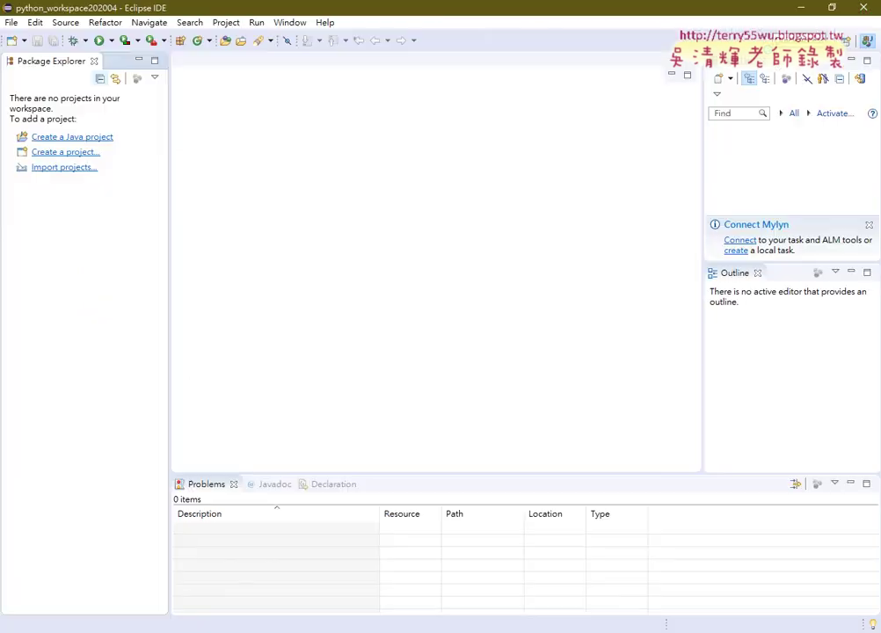
{"action": "left_click", "coordinate": [863, 8]}
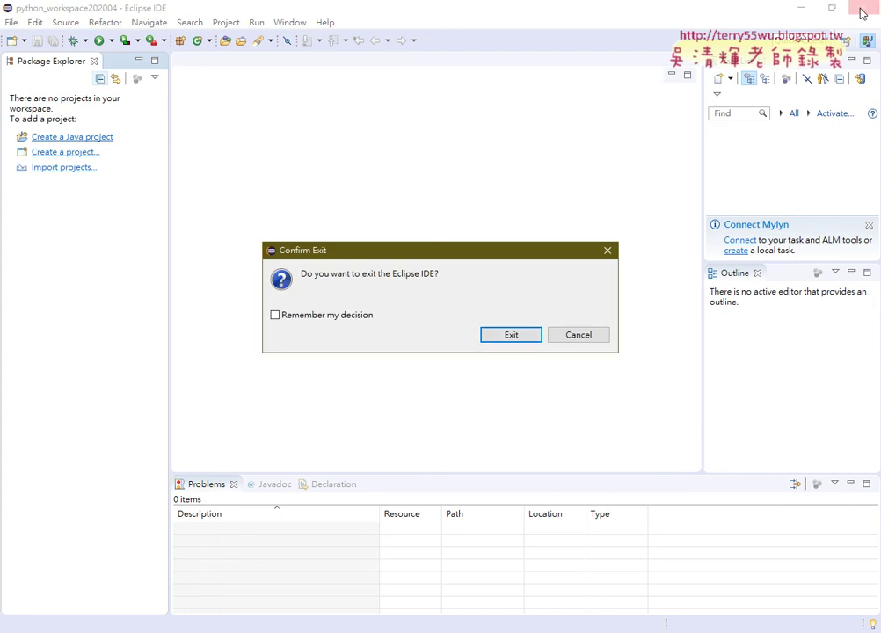
{"action": "left_click", "coordinate": [513, 334]}
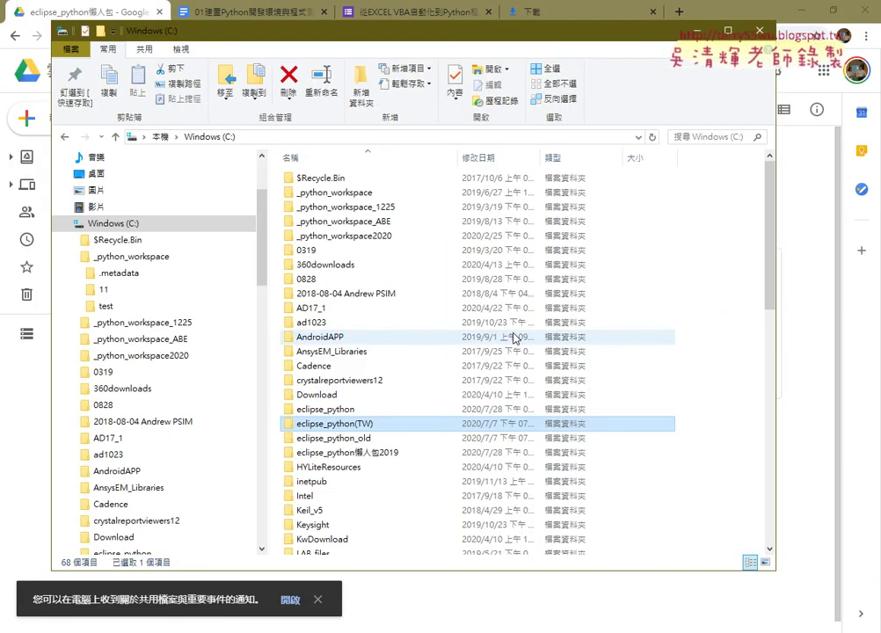
Launch eclipse.exe from the eclipse_python(TW) folder with workspace C:\python_workspace2020 and dismiss the PyDev support message.
{"action": "double_click", "coordinate": [380, 425]}
{"action": "double_click", "coordinate": [326, 312]}
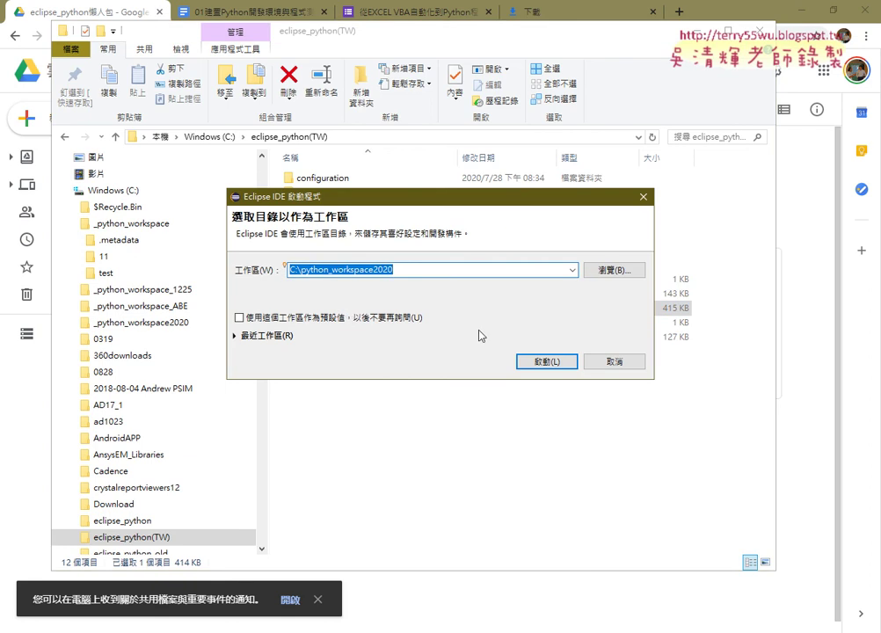
{"action": "left_click", "coordinate": [551, 364]}
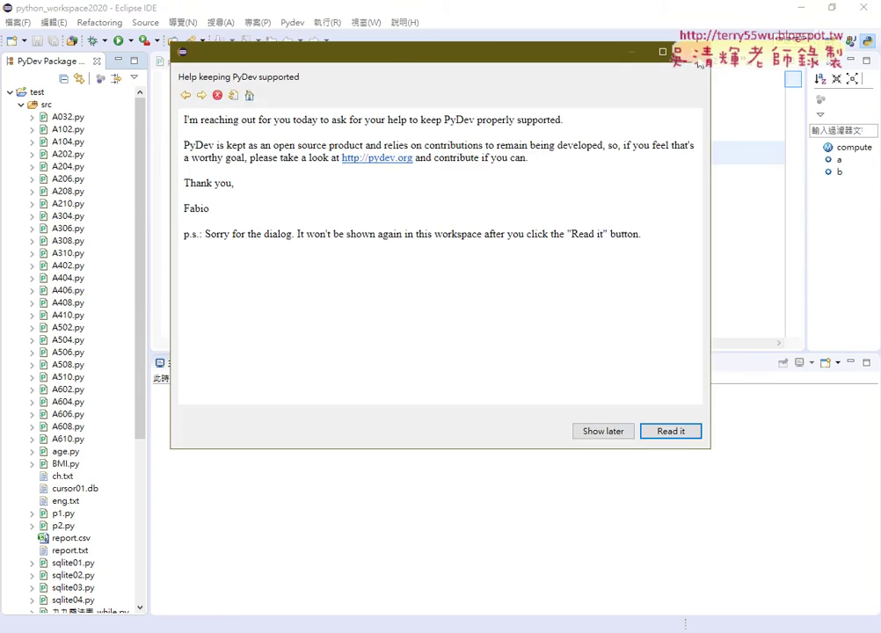
{"action": "left_click", "coordinate": [697, 52]}
Look through the menus of the Chinese-language Eclipse, and close that Eclipse session.
{"action": "left_click", "coordinate": [19, 22]}
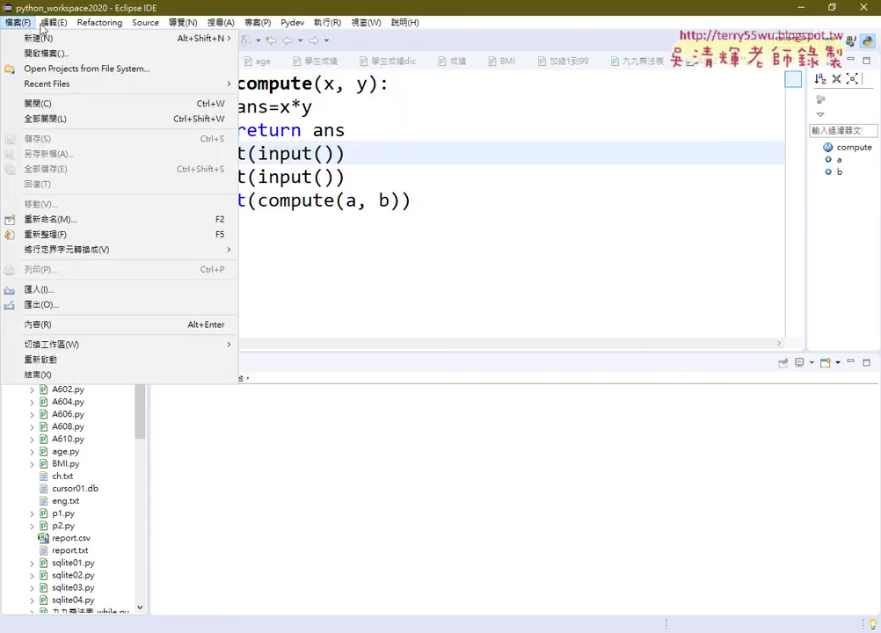
{"action": "mouse_move", "coordinate": [79, 25]}
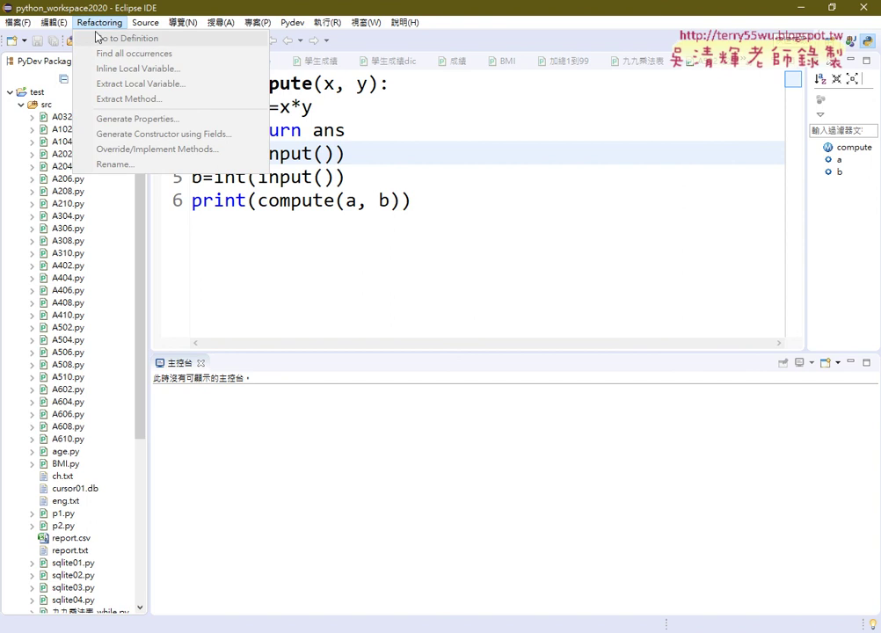
{"action": "mouse_move", "coordinate": [134, 34]}
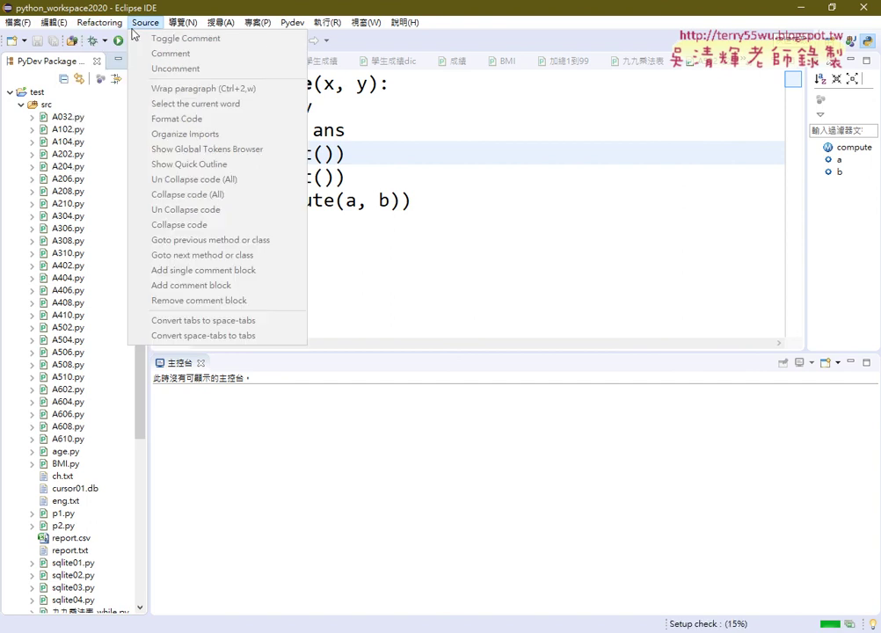
{"action": "mouse_move", "coordinate": [190, 28]}
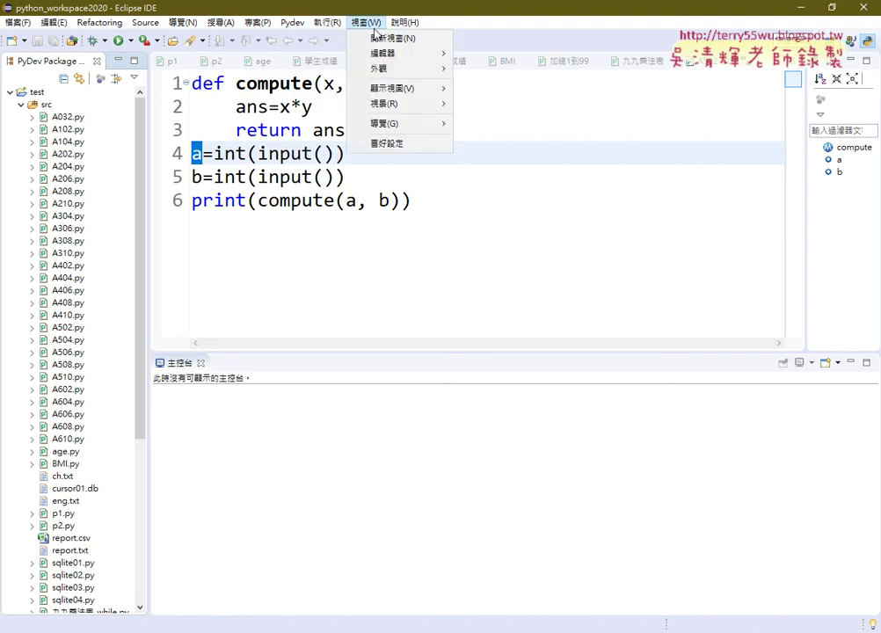
{"action": "mouse_move", "coordinate": [404, 23]}
{"action": "left_click", "coordinate": [868, 10]}
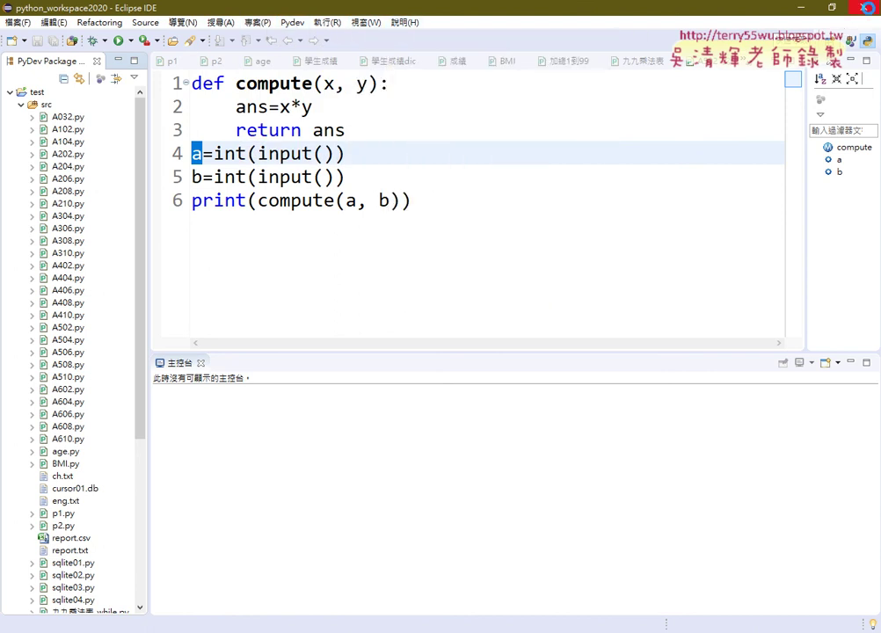
{"action": "left_click", "coordinate": [868, 10]}
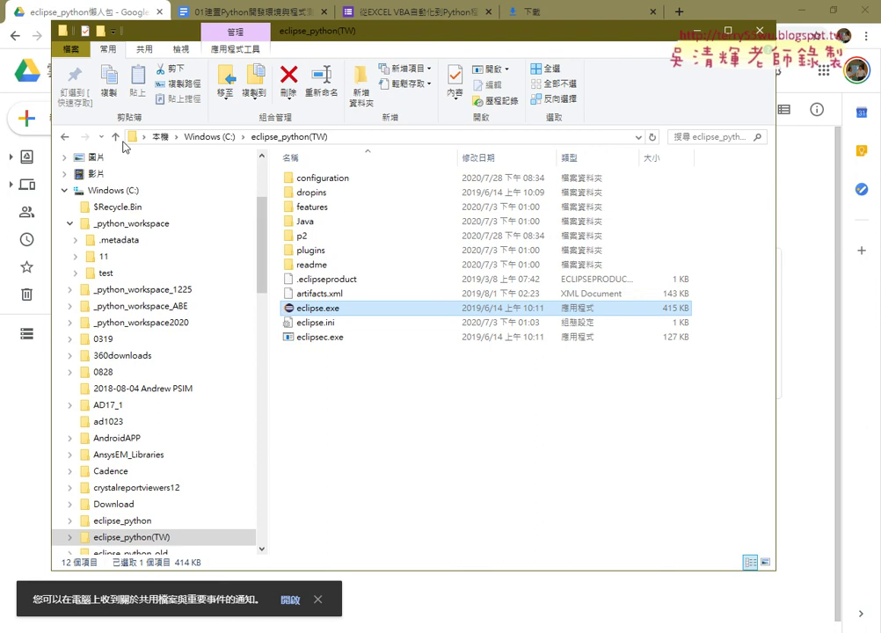
Launch eclipse.exe from C:\eclipse_python with workspace C:\python_workspace202004 and close the Welcome page.
{"action": "left_click", "coordinate": [64, 136]}
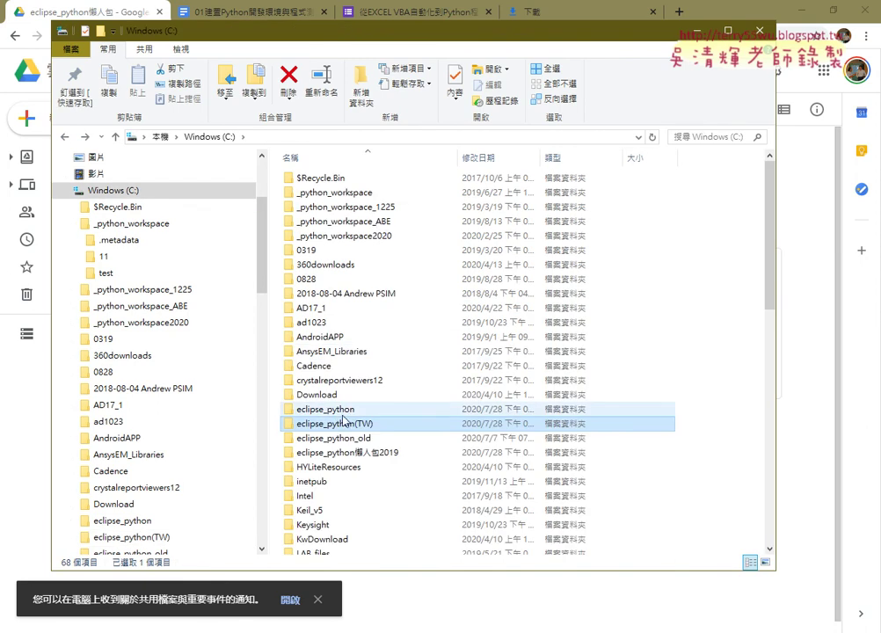
{"action": "left_click", "coordinate": [344, 414]}
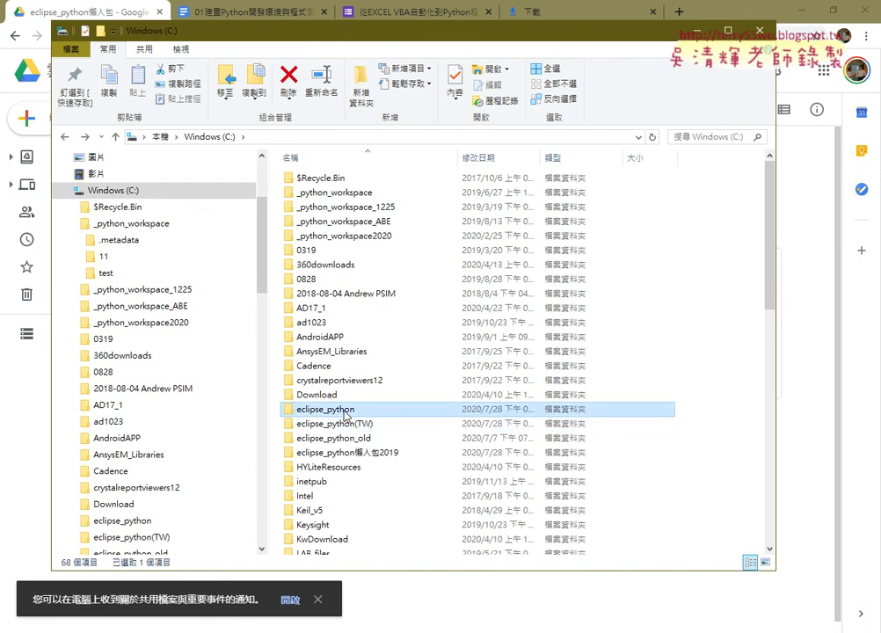
{"action": "double_click", "coordinate": [344, 413]}
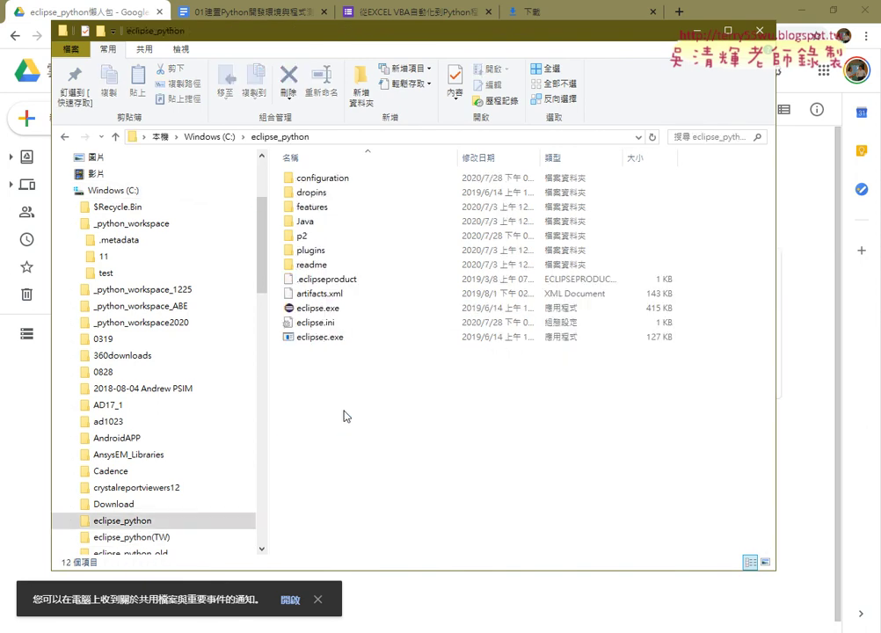
{"action": "double_click", "coordinate": [321, 309]}
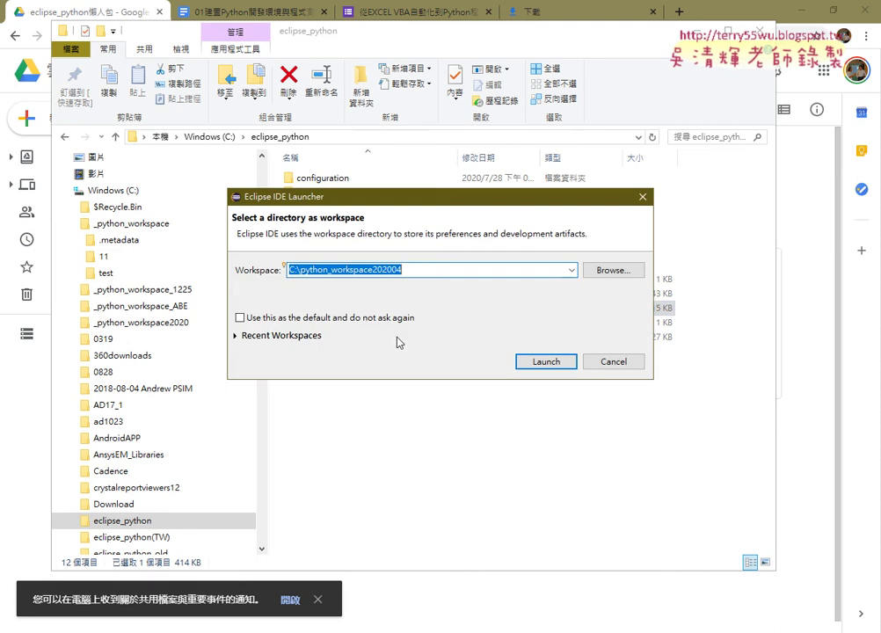
{"action": "left_click", "coordinate": [527, 362]}
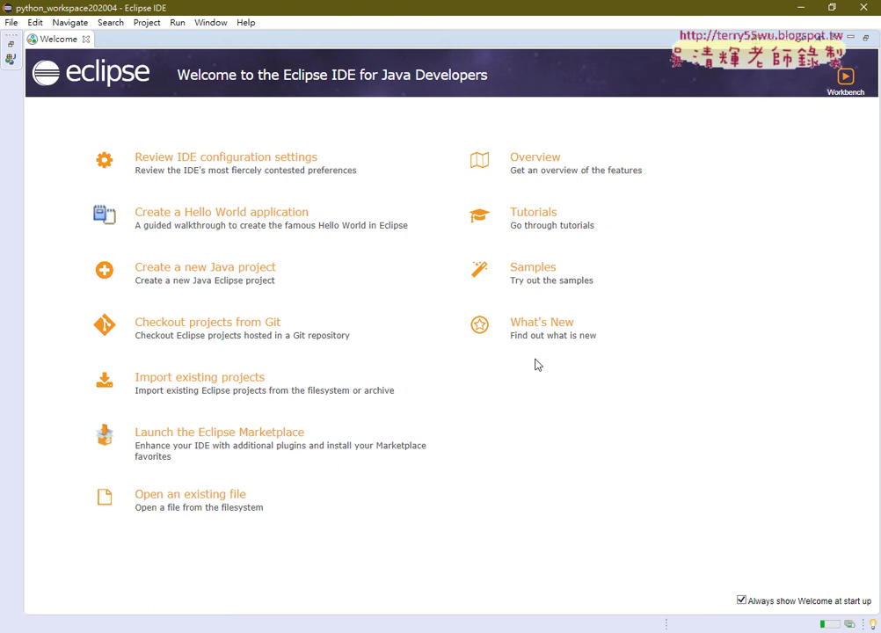
{"action": "left_click", "coordinate": [86, 38]}
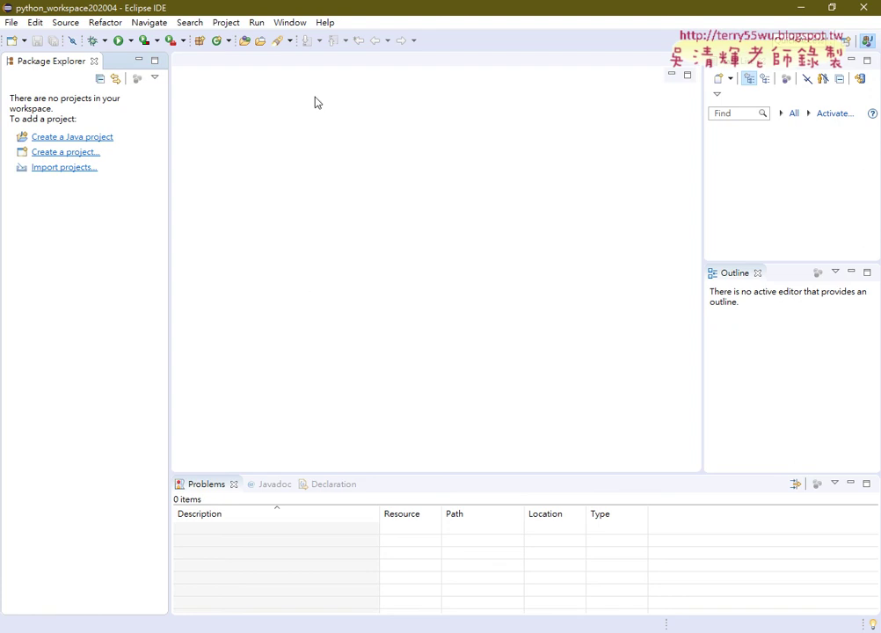
Start creating a new PyDev Project from the full wizard list, proceeding to the project settings page.
{"action": "left_click", "coordinate": [12, 22]}
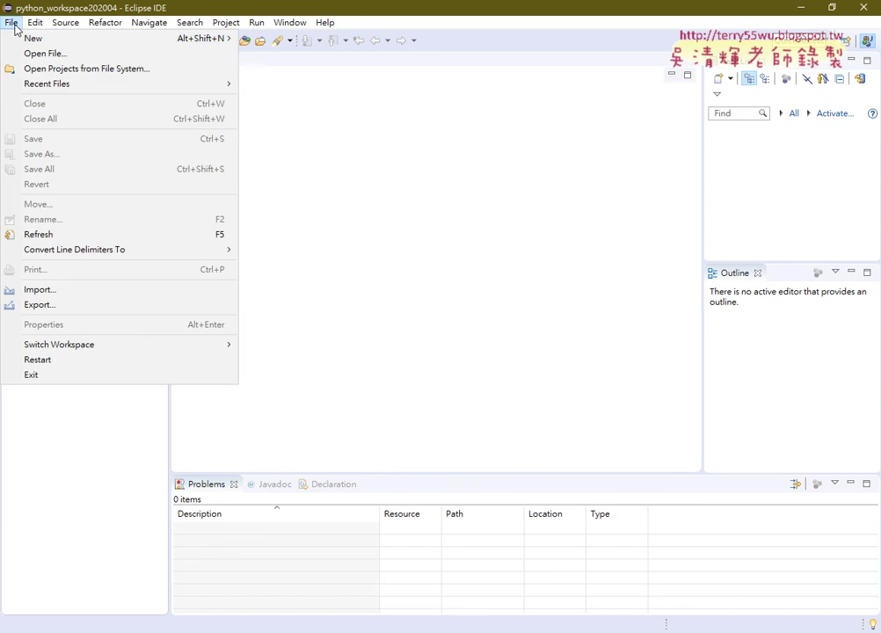
{"action": "mouse_move", "coordinate": [71, 44]}
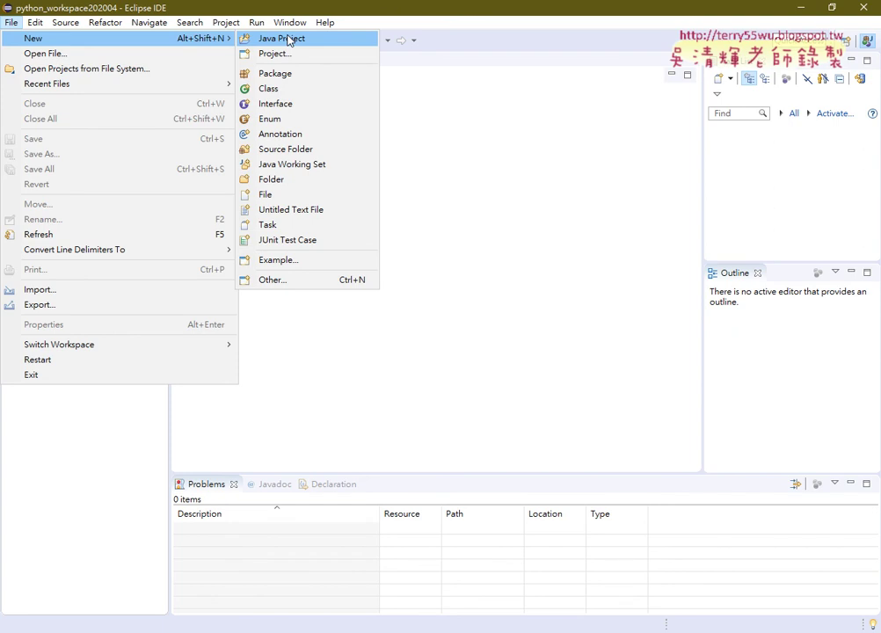
{"action": "left_click", "coordinate": [333, 281]}
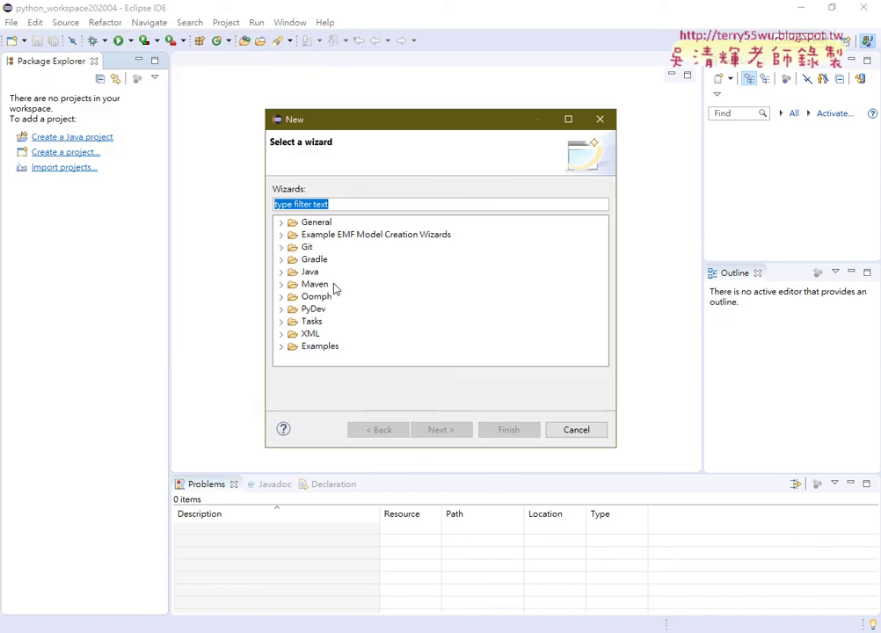
{"action": "left_click", "coordinate": [281, 311]}
{"action": "scroll", "coordinate": [550, 319], "scroll_direction": "down", "scroll_amount": 1}
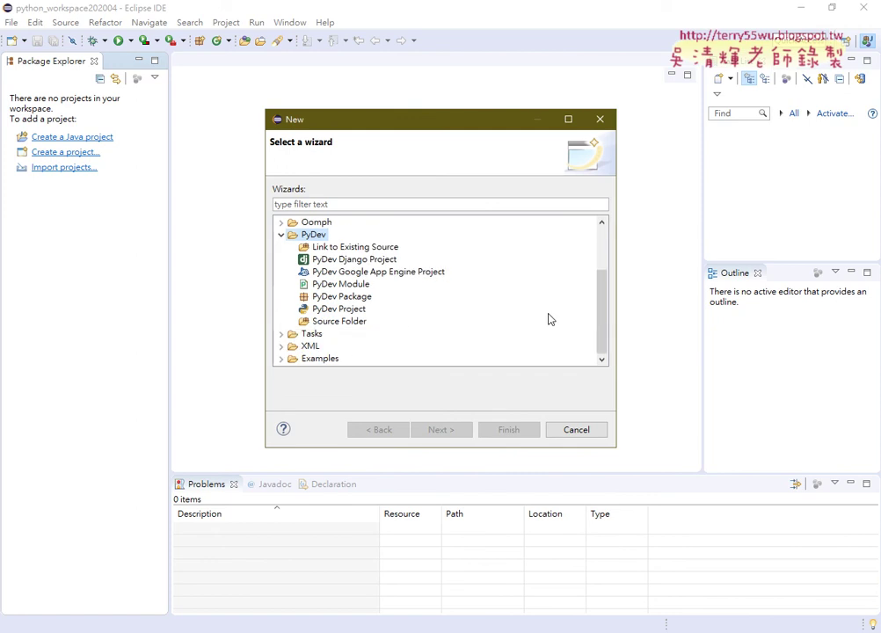
{"action": "left_click", "coordinate": [354, 309]}
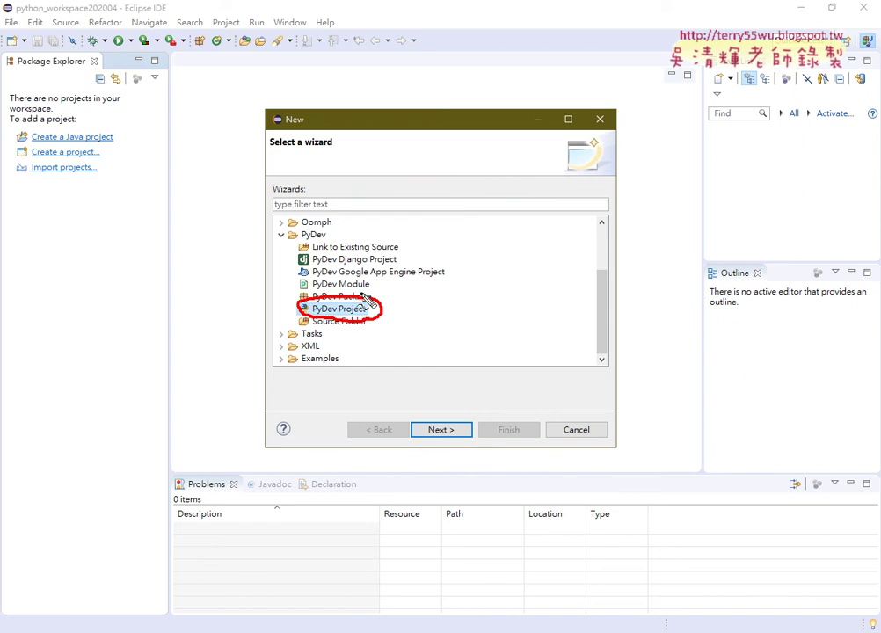
{"action": "mouse_move", "coordinate": [360, 278]}
{"action": "left_mouse_down"}
{"action": "mouse_move", "coordinate": [363, 287]}
{"action": "mouse_move", "coordinate": [369, 276]}
{"action": "left_mouse_up"}
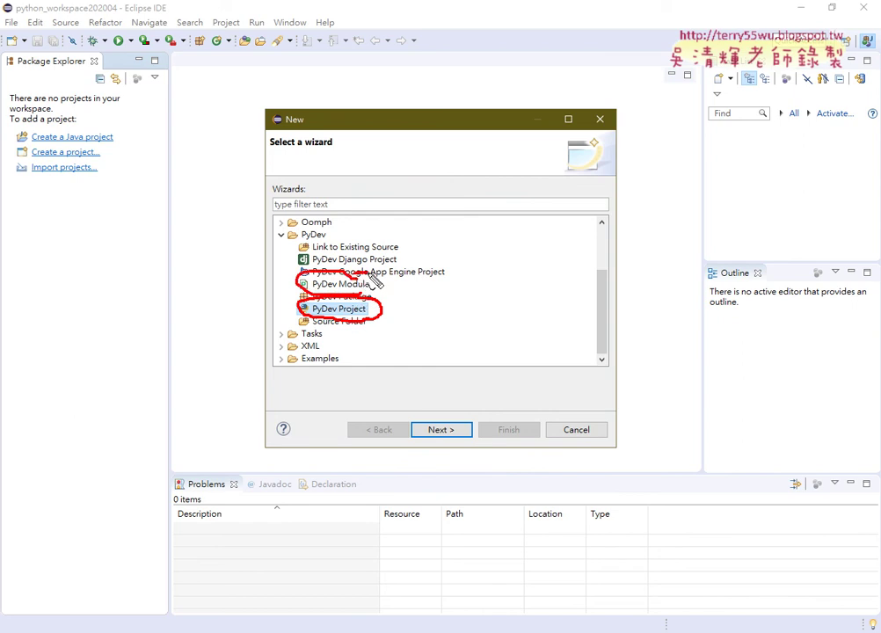
{"action": "mouse_move", "coordinate": [292, 290]}
{"action": "left_mouse_down"}
{"action": "mouse_move", "coordinate": [272, 299]}
{"action": "mouse_move", "coordinate": [315, 303]}
{"action": "left_mouse_up"}
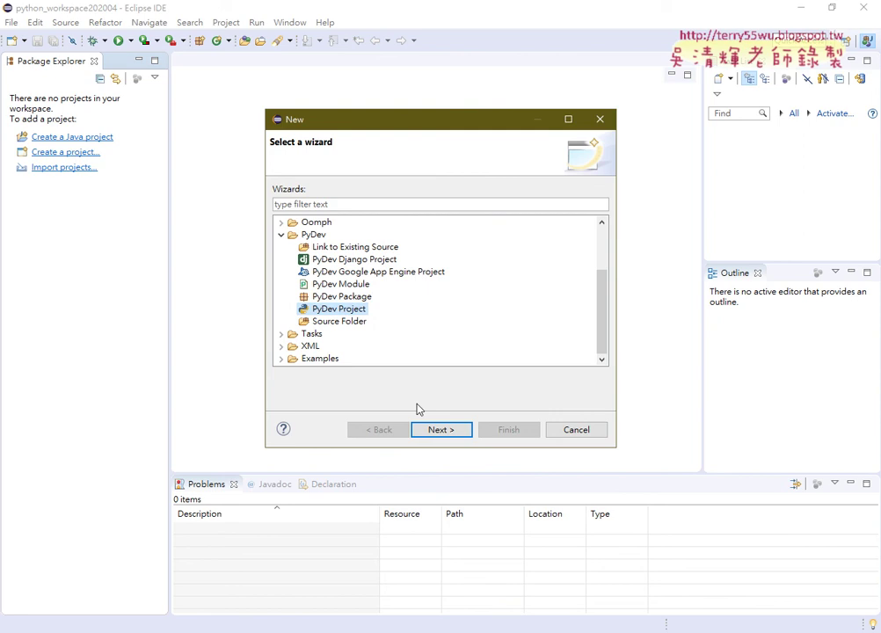
{"action": "left_click", "coordinate": [450, 433]}
{"action": "left_click_drag", "start_coordinate": [472, 123], "coordinate": [491, 57]}
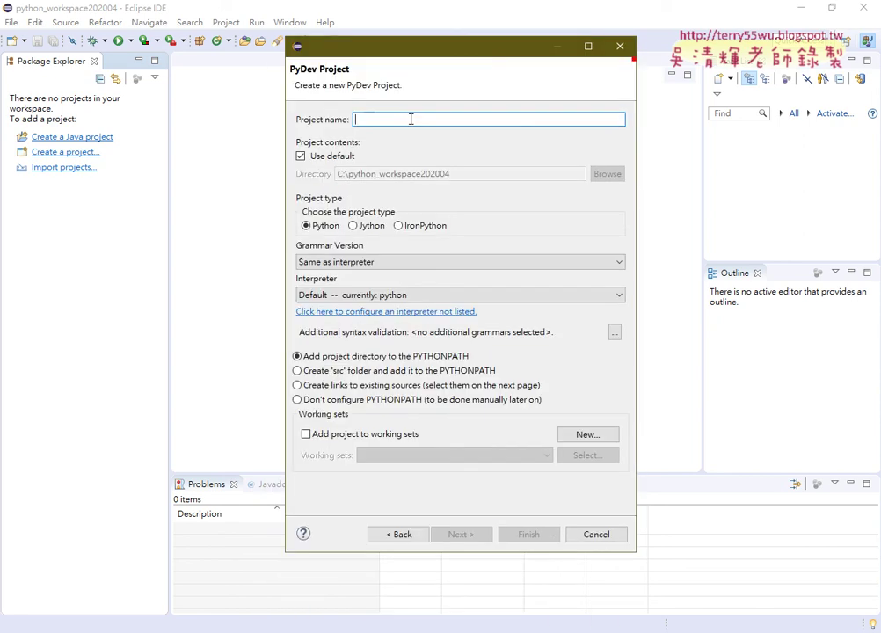
Name the PyDev project test, set its grammar version to 3.7, and choose to create a 'src' folder added to the PYTHONPATH.
{"action": "type", "text": "test"}
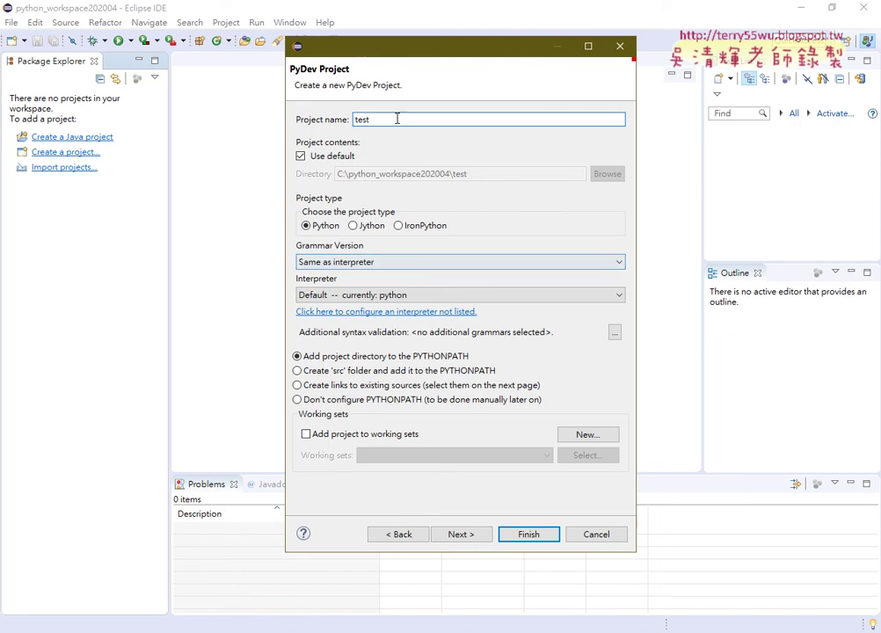
{"action": "left_click", "coordinate": [359, 262]}
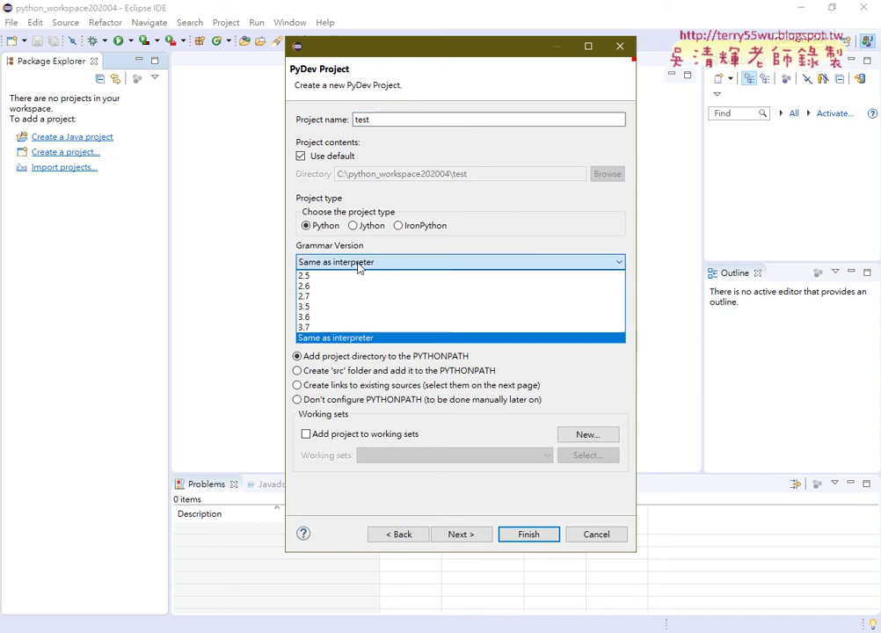
{"action": "left_click", "coordinate": [350, 330]}
{"action": "double_click", "coordinate": [361, 120]}
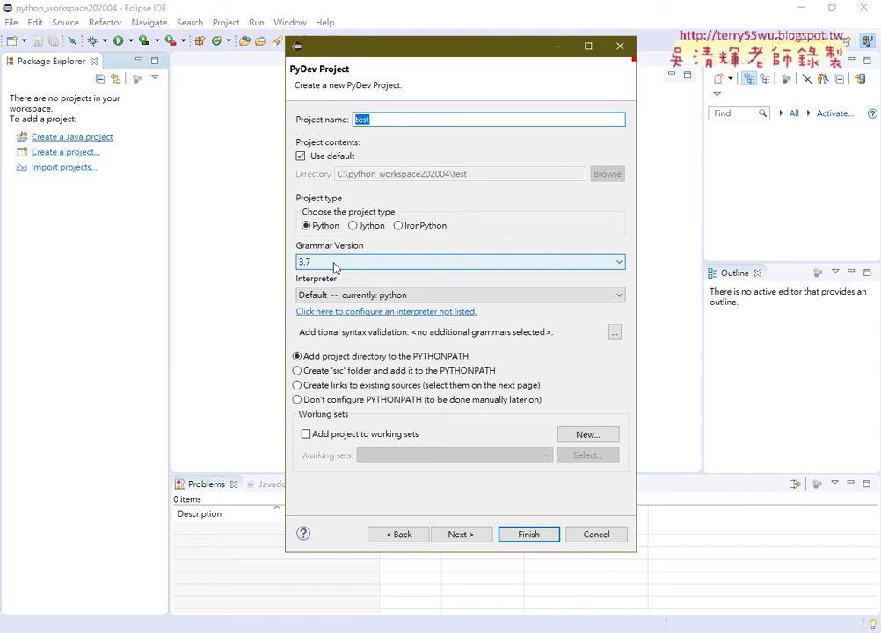
{"action": "left_click", "coordinate": [298, 371]}
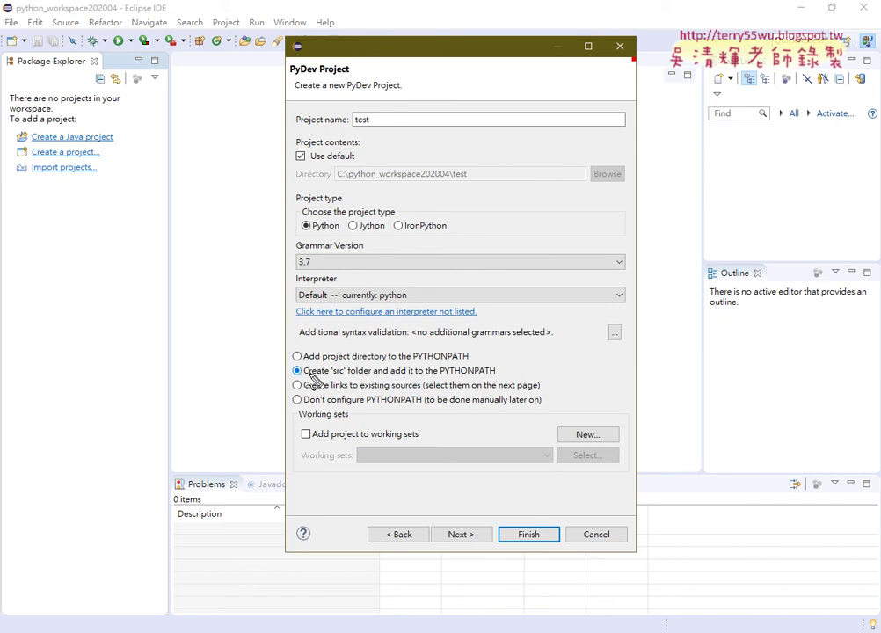
{"action": "mouse_move", "coordinate": [376, 107]}
{"action": "left_mouse_down"}
{"action": "mouse_move", "coordinate": [350, 146]}
{"action": "mouse_move", "coordinate": [380, 140]}
{"action": "left_mouse_up"}
{"action": "mouse_move", "coordinate": [327, 253]}
{"action": "left_mouse_down"}
{"action": "mouse_move", "coordinate": [293, 262]}
{"action": "mouse_move", "coordinate": [305, 286]}
{"action": "left_mouse_up"}
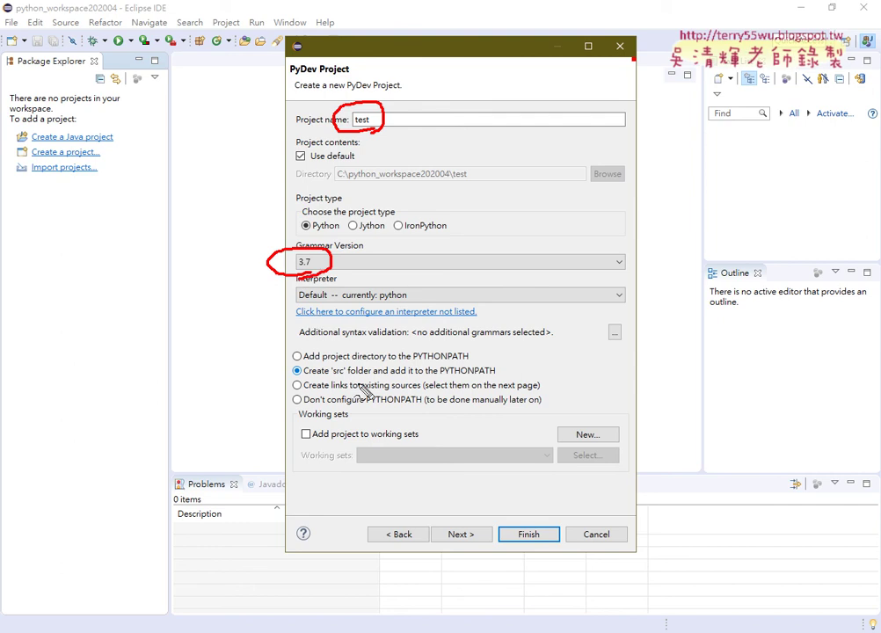
{"action": "mouse_move", "coordinate": [352, 382]}
{"action": "left_mouse_down"}
{"action": "mouse_move", "coordinate": [287, 385]}
{"action": "mouse_move", "coordinate": [510, 362]}
{"action": "left_mouse_up"}
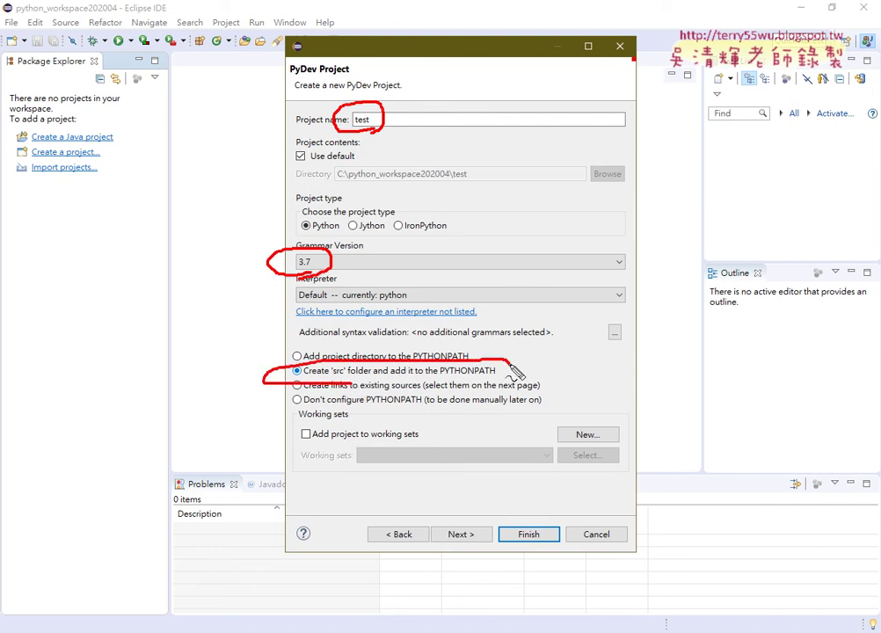
{"action": "left_click_drag", "start_coordinate": [331, 380], "coordinate": [498, 376]}
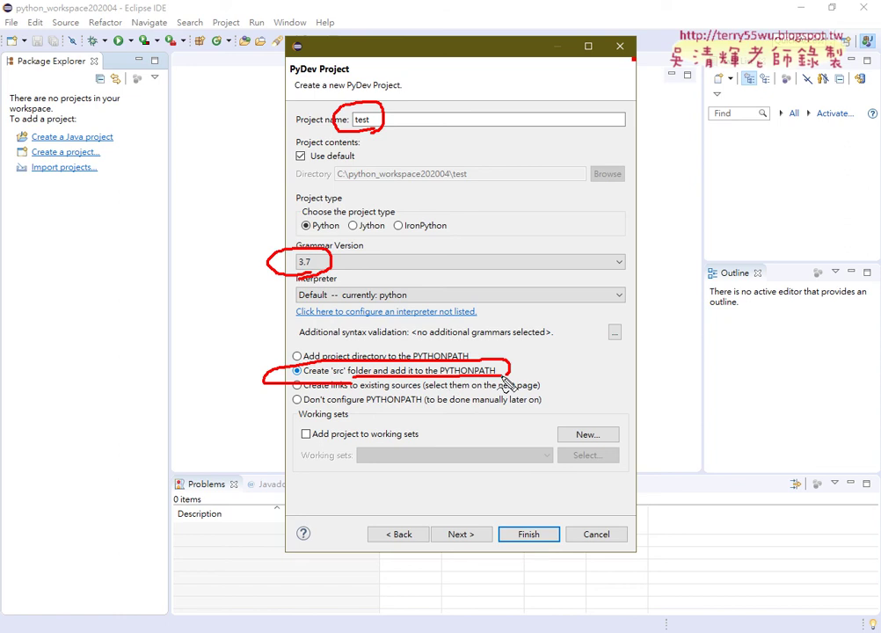
{"action": "left_click_drag", "start_coordinate": [332, 378], "coordinate": [344, 377]}
{"action": "key", "text": "Escape"}
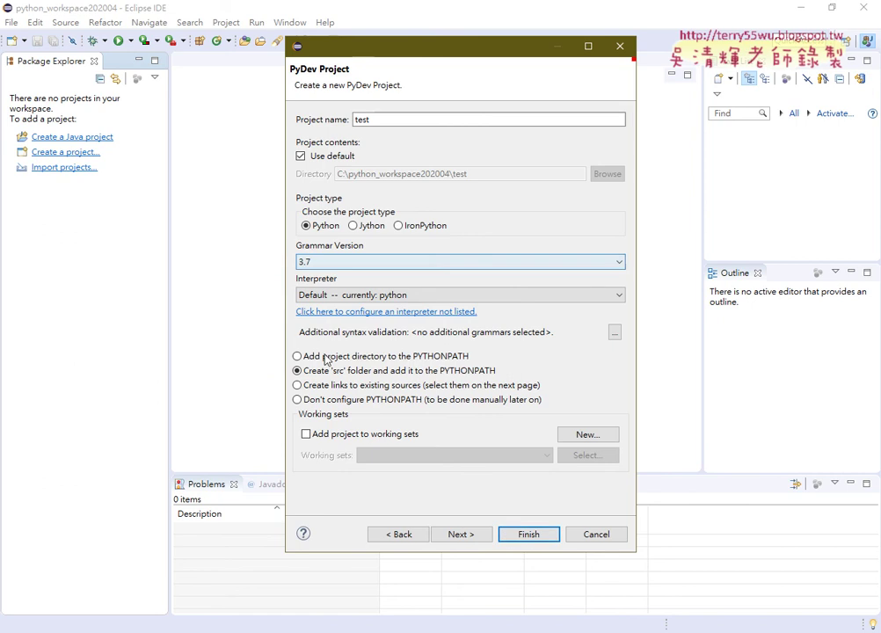
Finish creating the test project and open the associated PyDev perspective, remembering the decision.
{"action": "left_click", "coordinate": [531, 534]}
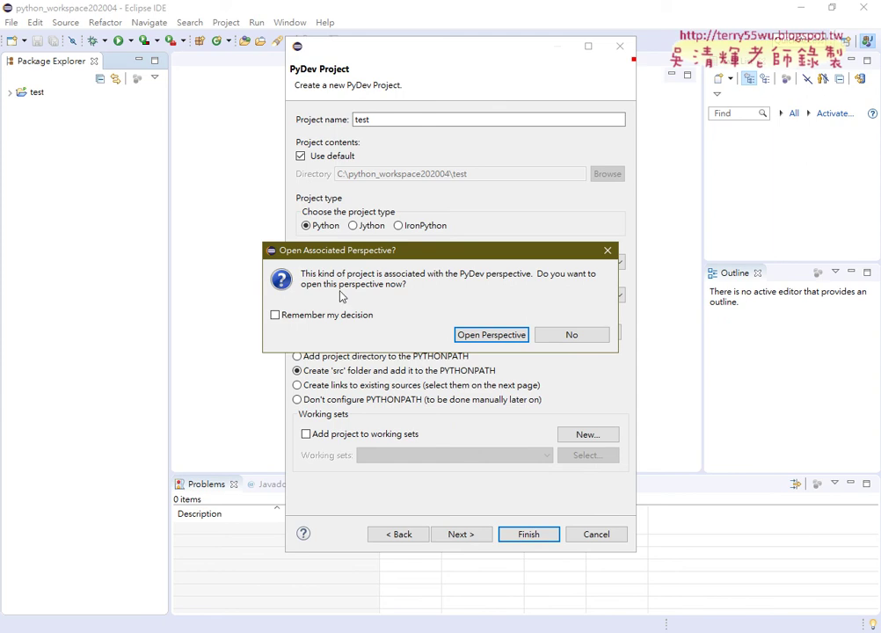
{"action": "left_click", "coordinate": [310, 315]}
{"action": "left_click", "coordinate": [491, 335]}
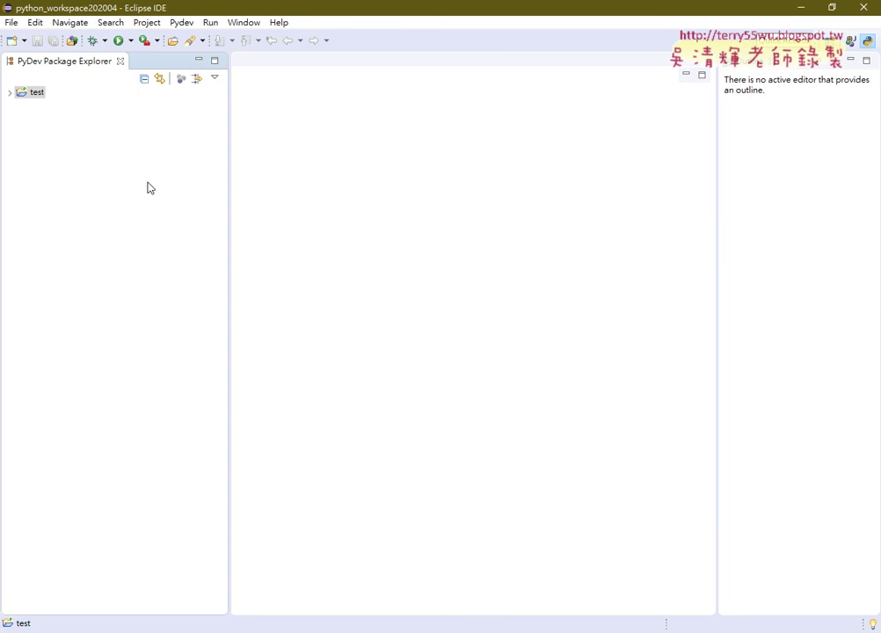
Expand the test project in the package explorer to examine its src folder and Python interpreter entry.
{"action": "left_click", "coordinate": [11, 94]}
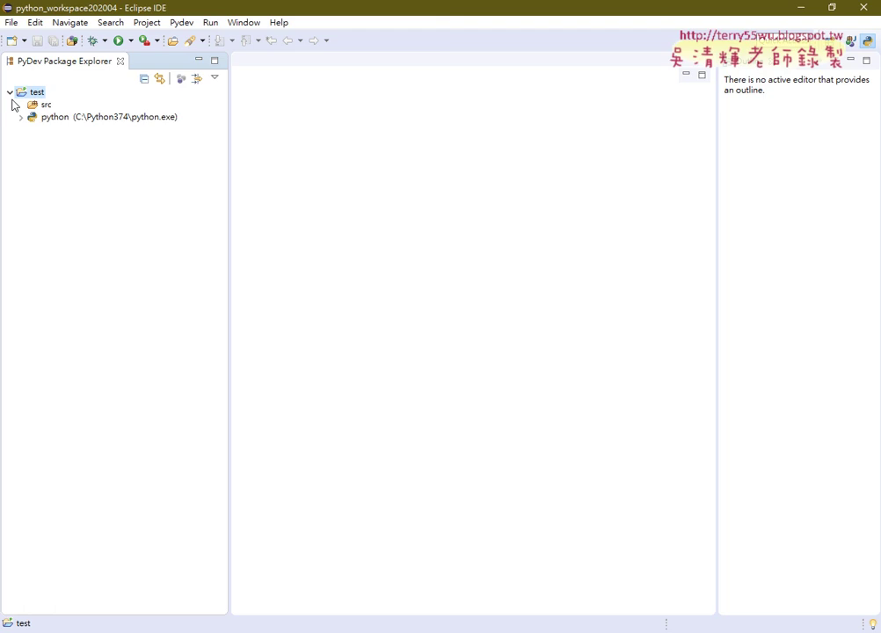
{"action": "left_click", "coordinate": [10, 93]}
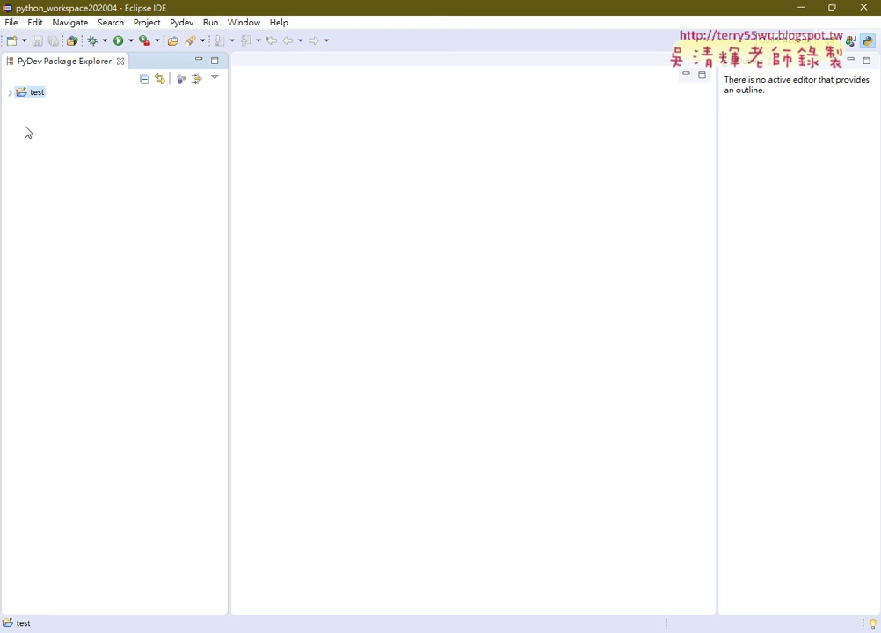
{"action": "left_click", "coordinate": [10, 93]}
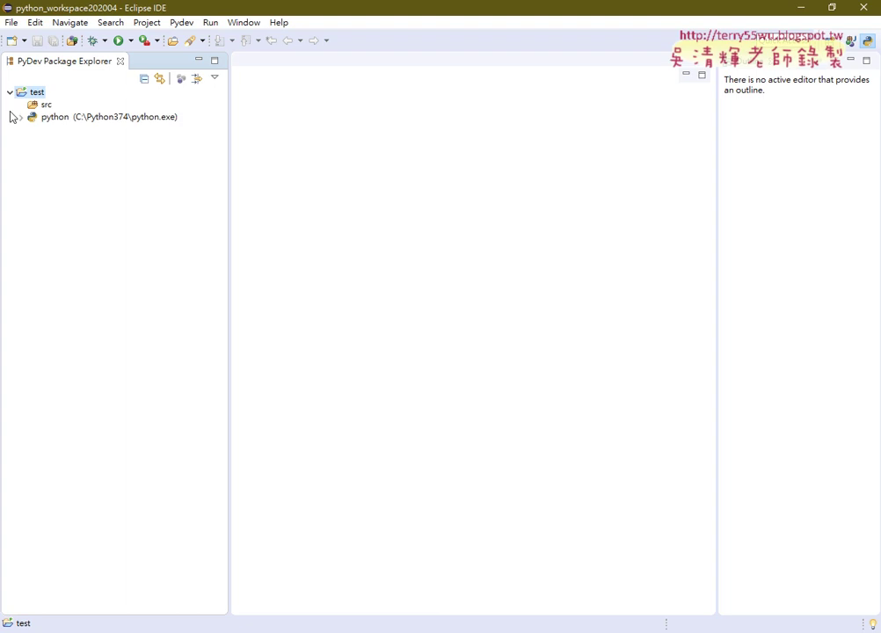
{"action": "left_click", "coordinate": [10, 94]}
{"action": "left_click", "coordinate": [10, 93]}
Create a PyDev module named p1 in the project's src folder, cancelling the template choice and the default PyDev preferences prompt.
{"action": "left_click", "coordinate": [41, 105]}
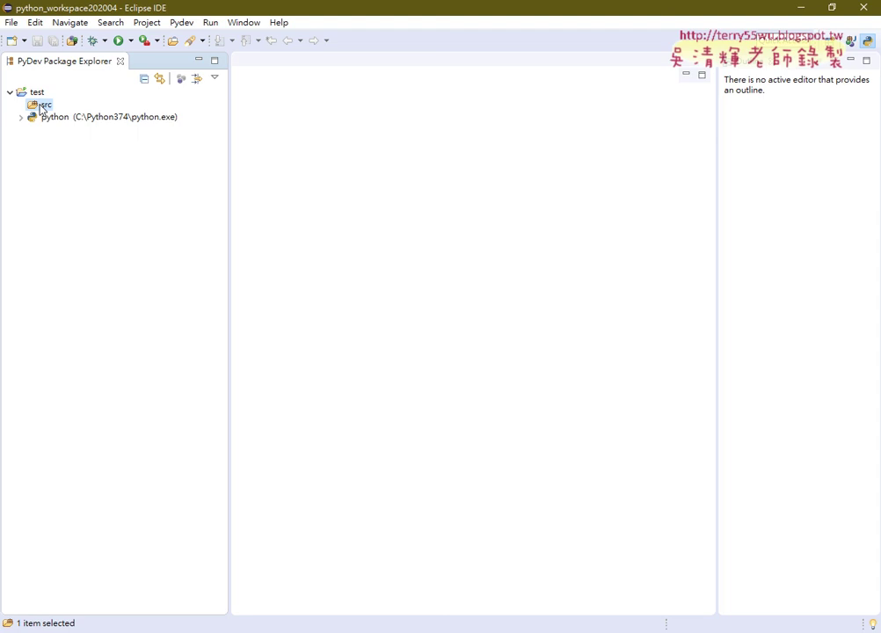
{"action": "right_click", "coordinate": [40, 108]}
{"action": "mouse_move", "coordinate": [71, 113]}
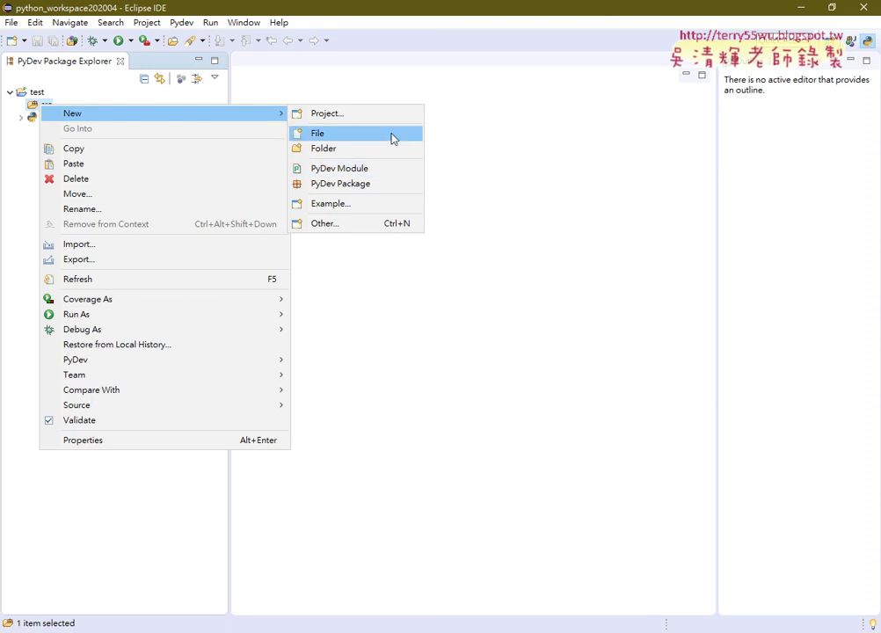
{"action": "left_click", "coordinate": [412, 169]}
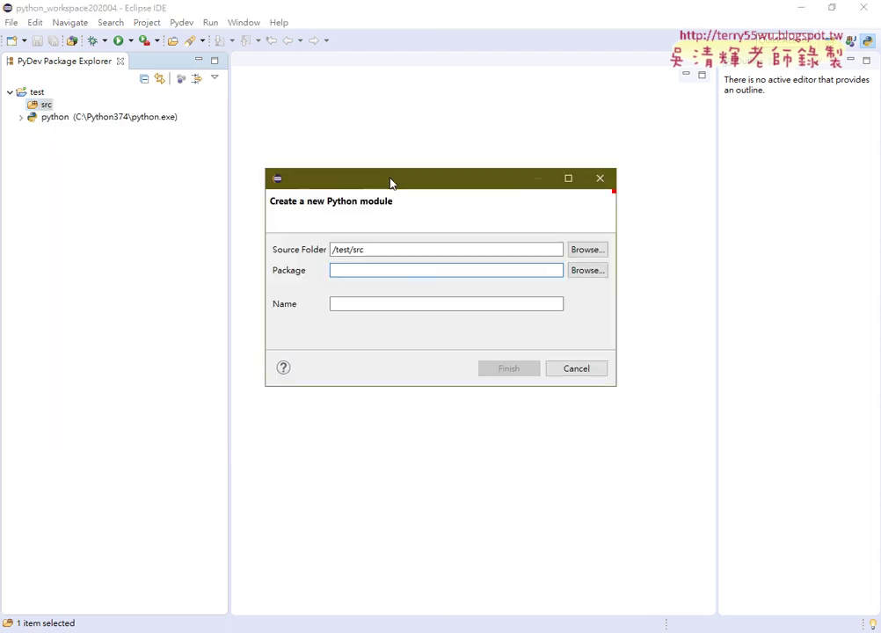
{"action": "left_click_drag", "start_coordinate": [391, 181], "coordinate": [457, 52]}
{"action": "left_click", "coordinate": [436, 174]}
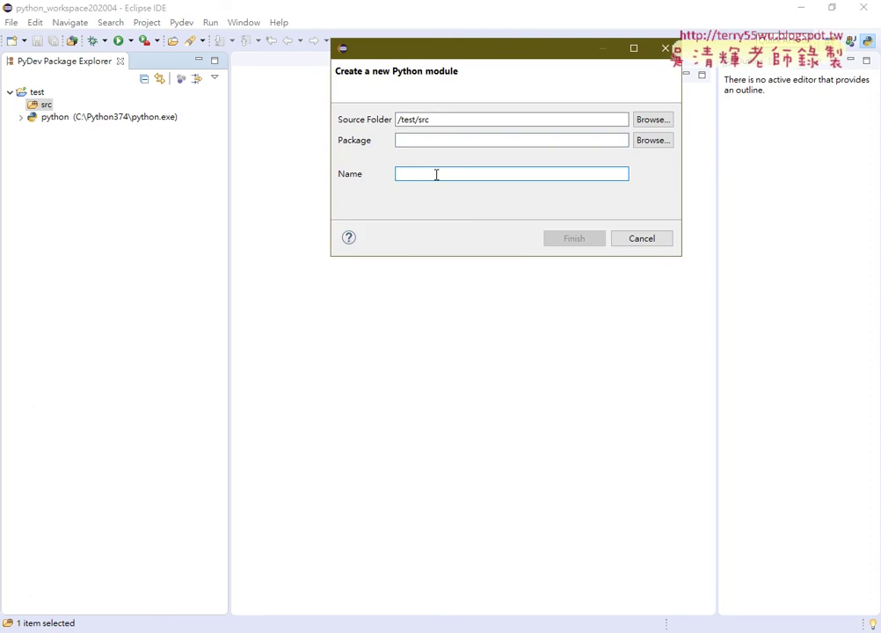
{"action": "type", "text": "p1"}
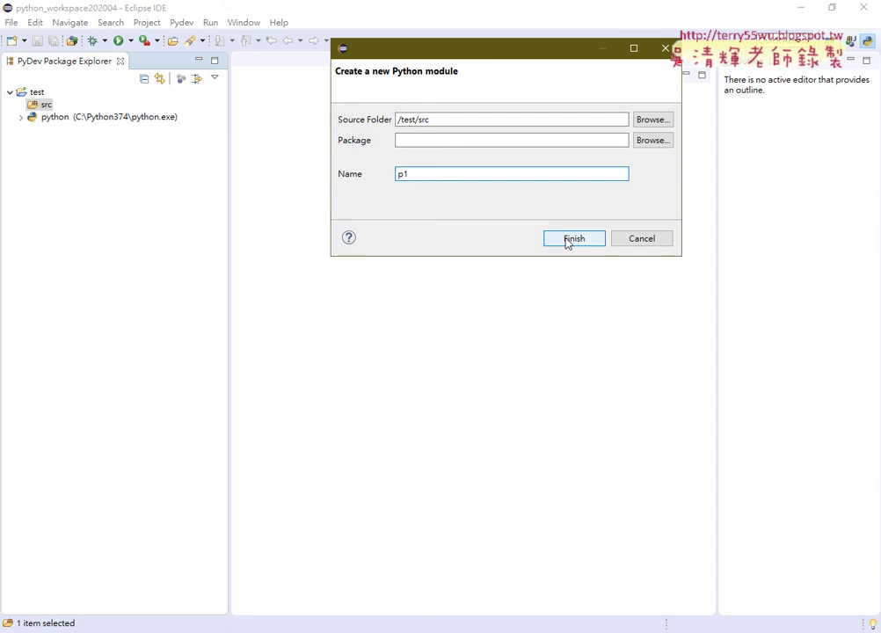
{"action": "double_click", "coordinate": [394, 175]}
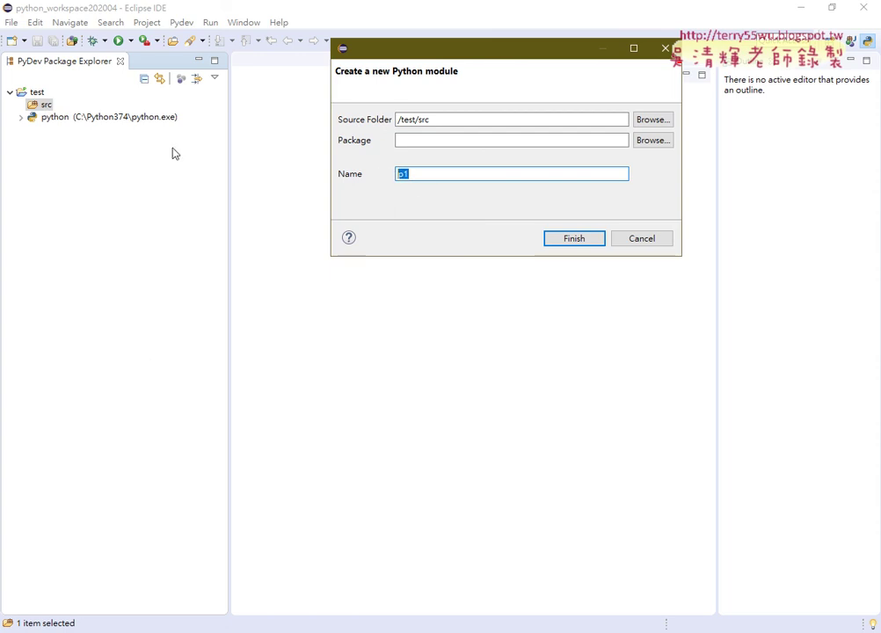
{"action": "left_click", "coordinate": [563, 238]}
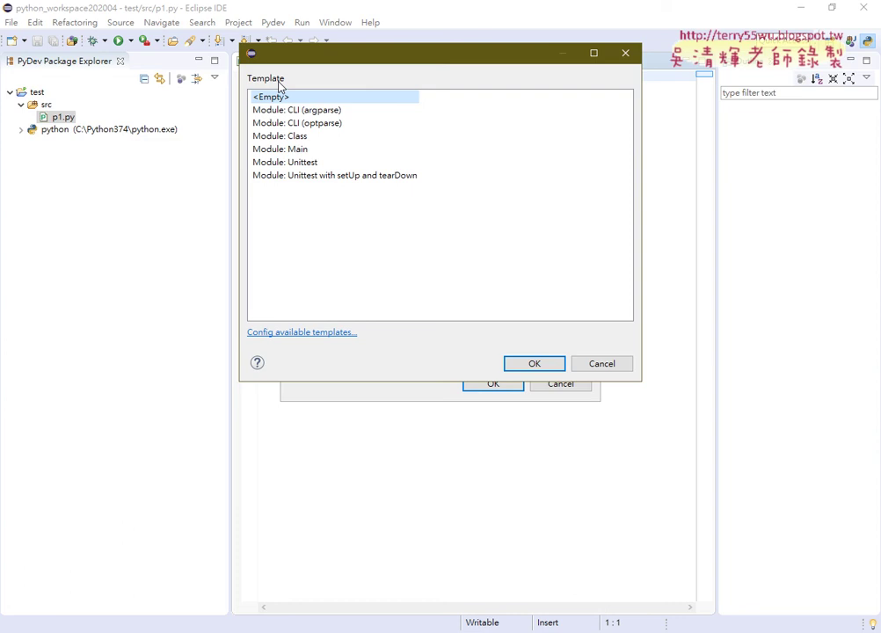
{"action": "left_click", "coordinate": [617, 370]}
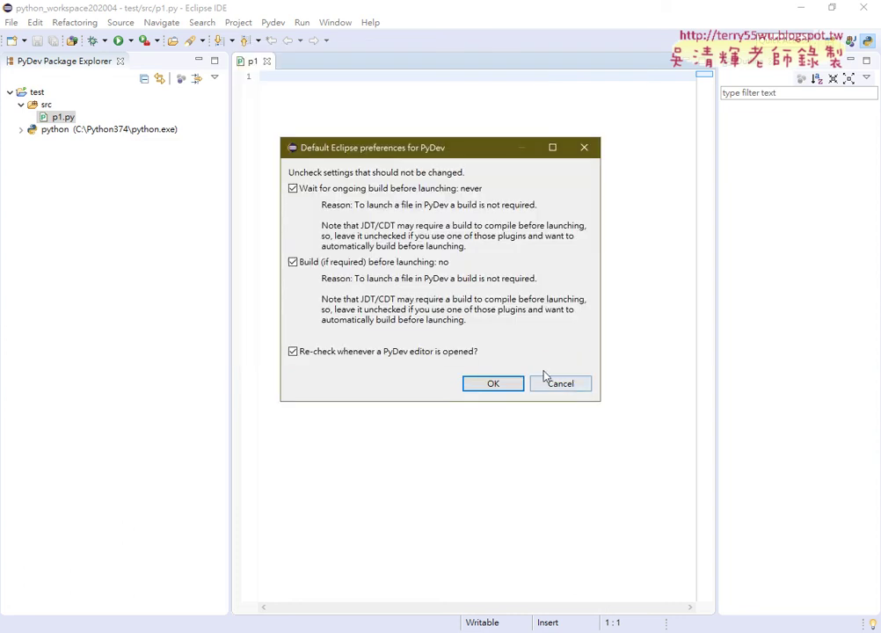
{"action": "left_click", "coordinate": [565, 387]}
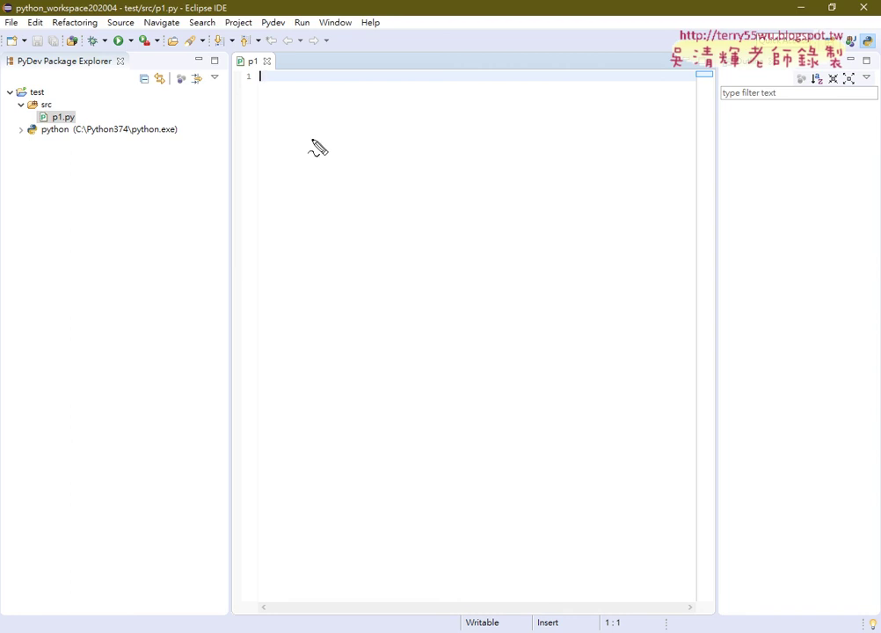
{"action": "mouse_move", "coordinate": [77, 124]}
{"action": "left_mouse_down"}
{"action": "mouse_move", "coordinate": [37, 123]}
{"action": "mouse_move", "coordinate": [44, 104]}
{"action": "mouse_move", "coordinate": [85, 125]}
{"action": "left_mouse_up"}
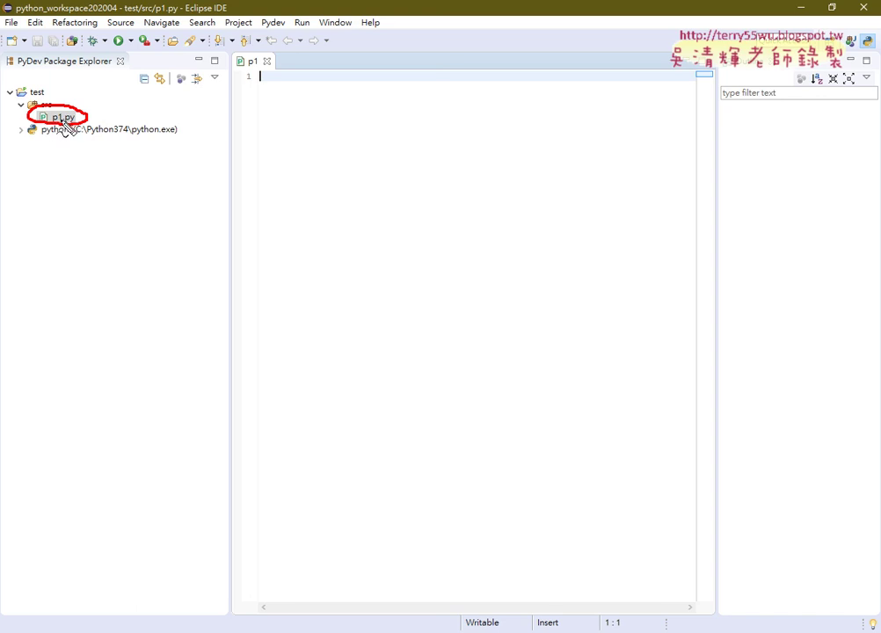
{"action": "mouse_move", "coordinate": [139, 78]}
{"action": "left_mouse_down"}
{"action": "mouse_move", "coordinate": [69, 104]}
{"action": "mouse_move", "coordinate": [58, 93]}
{"action": "left_mouse_up"}
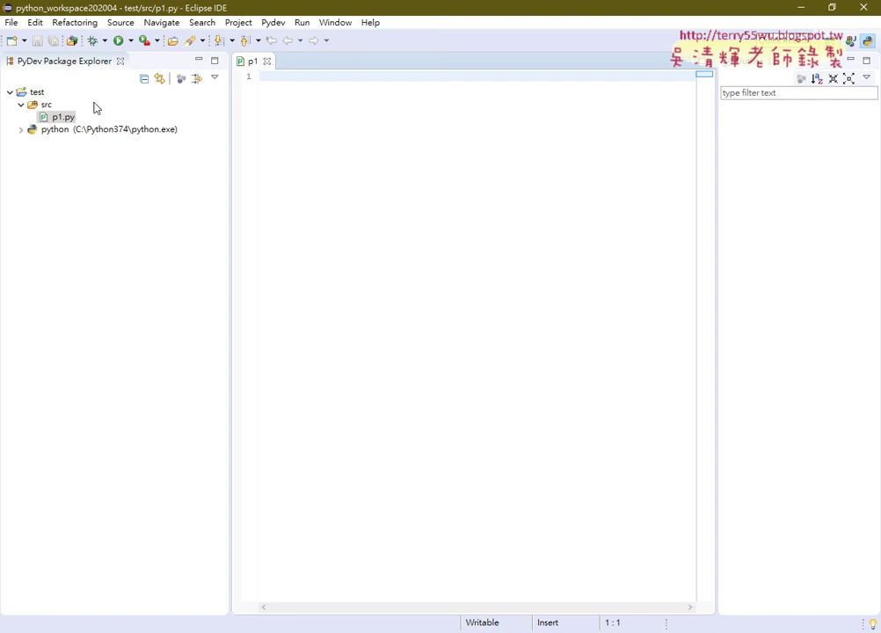
Write the first three lines of p1.py: a=3, b=5 and ans=a+b.
{"action": "type", "text": "a="}
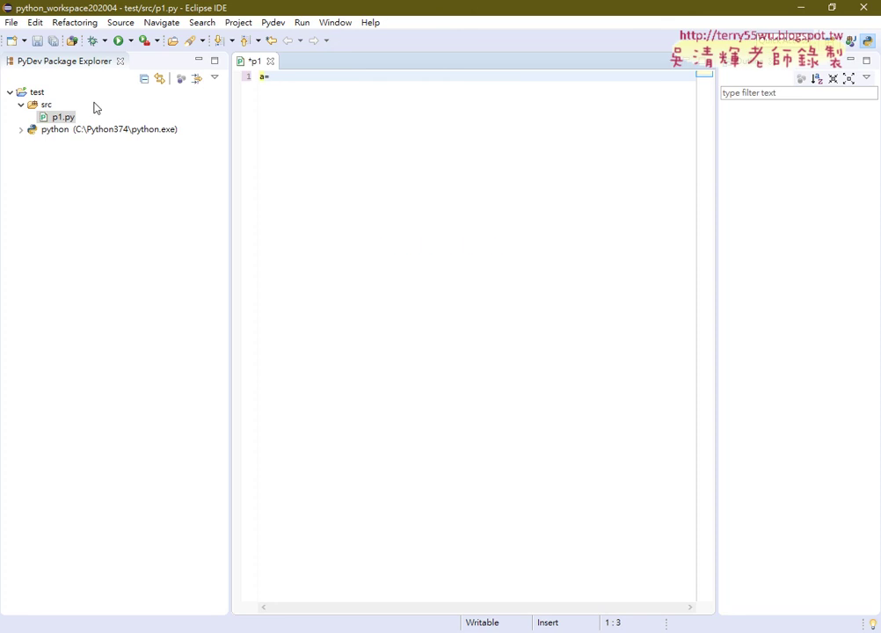
{"action": "type", "text": "3"}
{"action": "key", "text": "Return"}
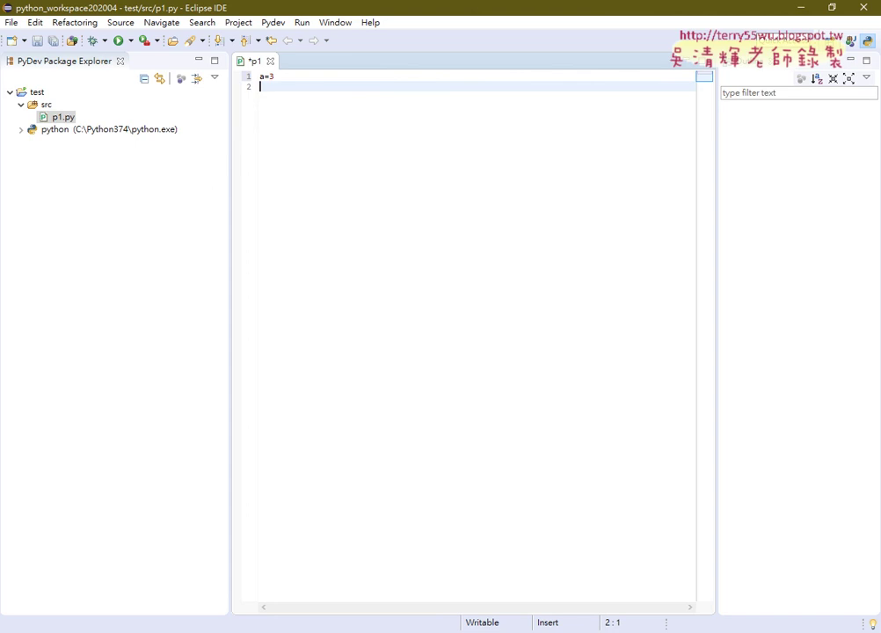
{"action": "type", "text": "b=5"}
{"action": "key", "text": "Return"}
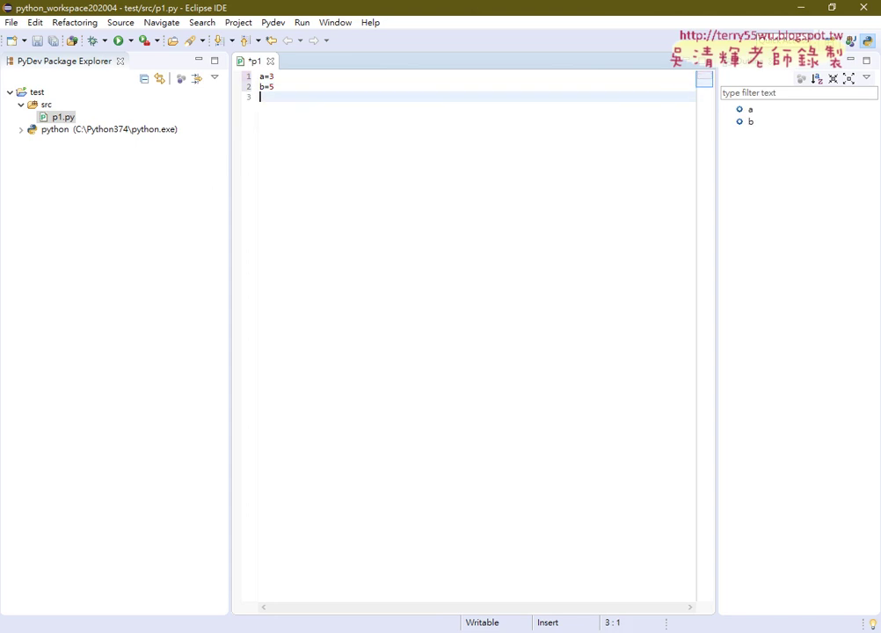
{"action": "type", "text": "an"}
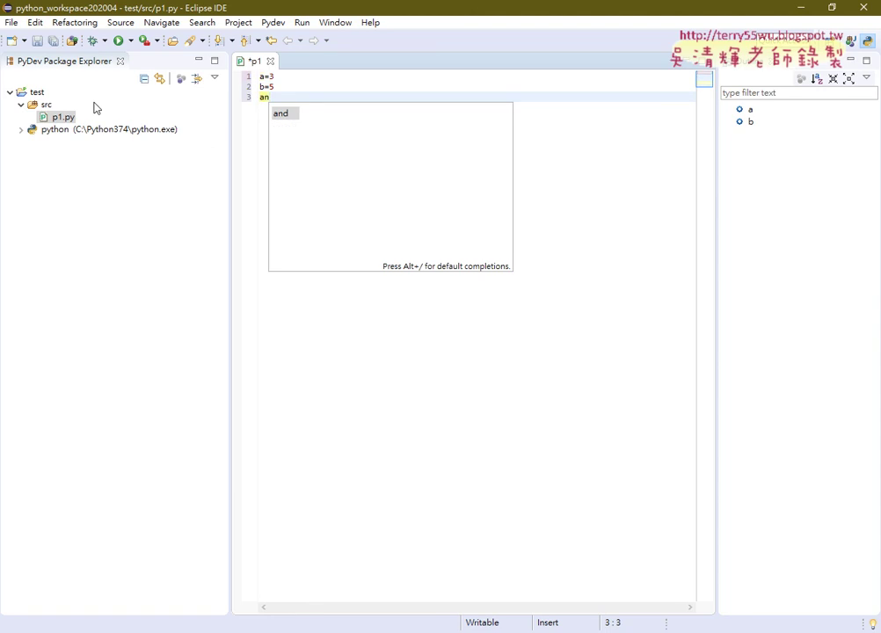
{"action": "type", "text": "s=a"}
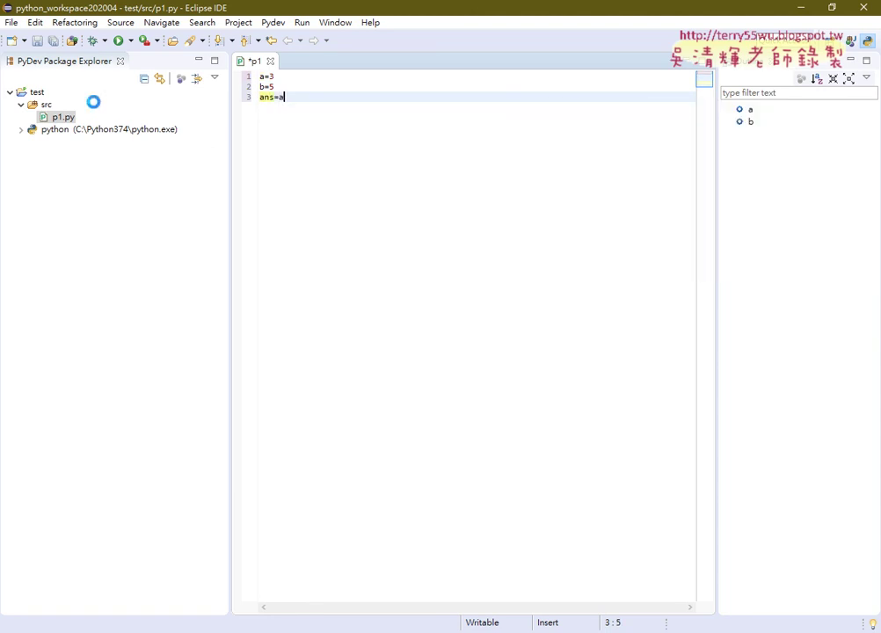
{"action": "type", "text": "+b"}
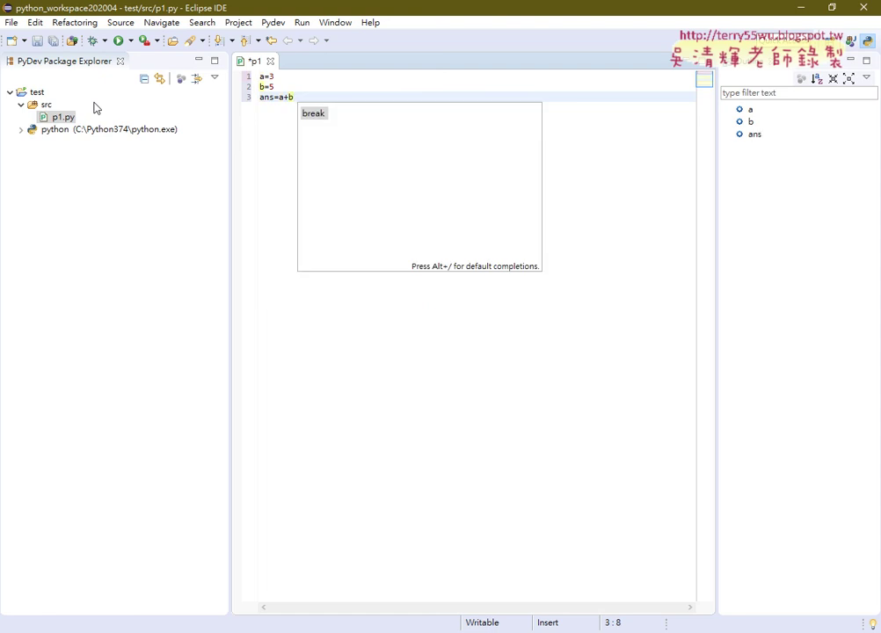
{"action": "key", "text": "BackSpace"}
{"action": "key", "text": "Escape"}
{"action": "type", "text": "b"}
{"action": "key", "text": "Return"}
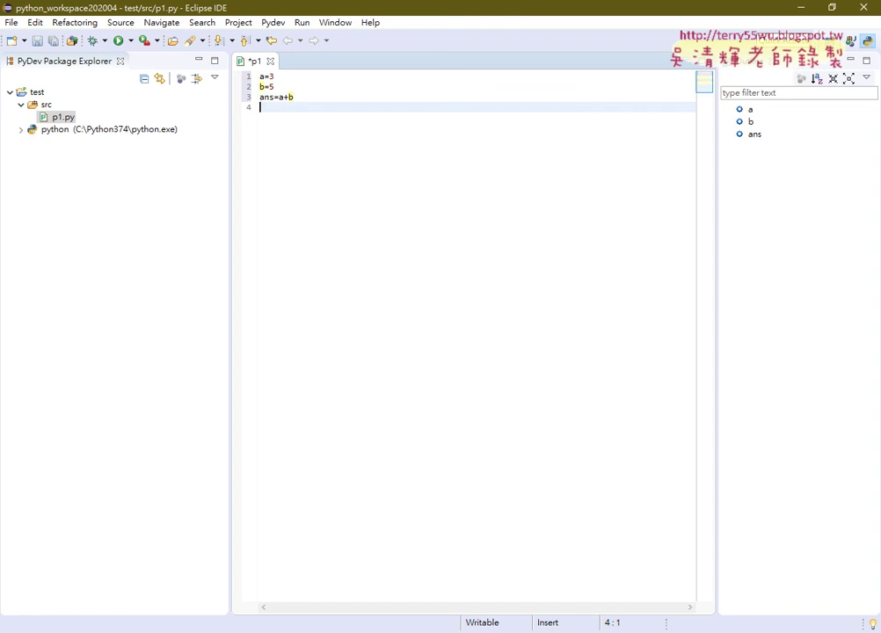
Add print(ans) as the fourth line of p1.py, using the print() completion and dismissing the remaining suggestions.
{"action": "type", "text": "p"}
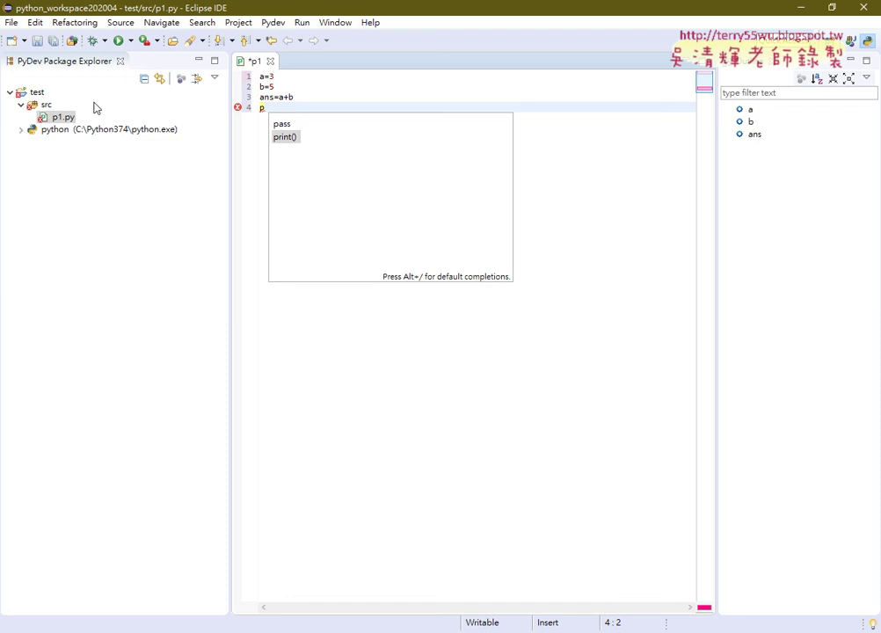
{"action": "key", "text": "Return"}
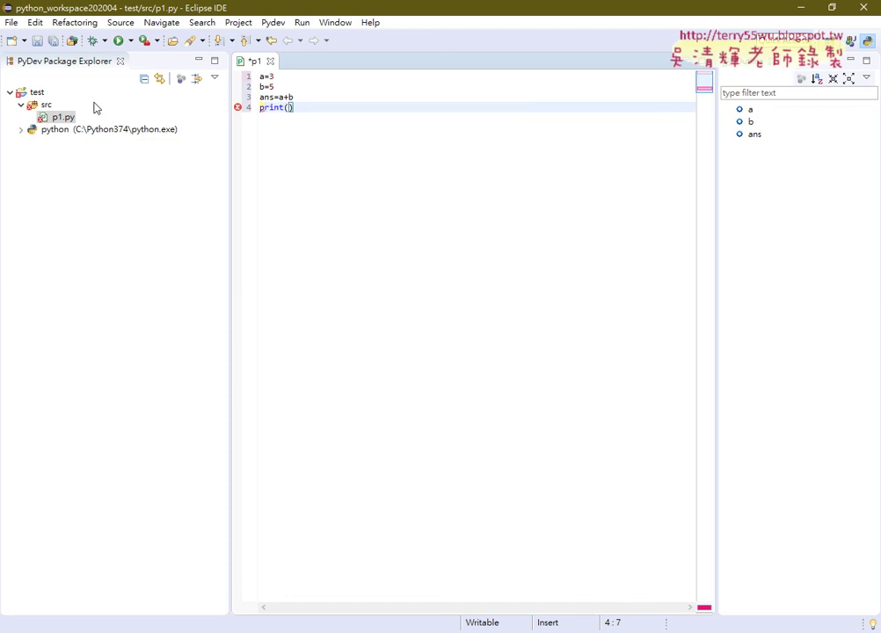
{"action": "type", "text": "an"}
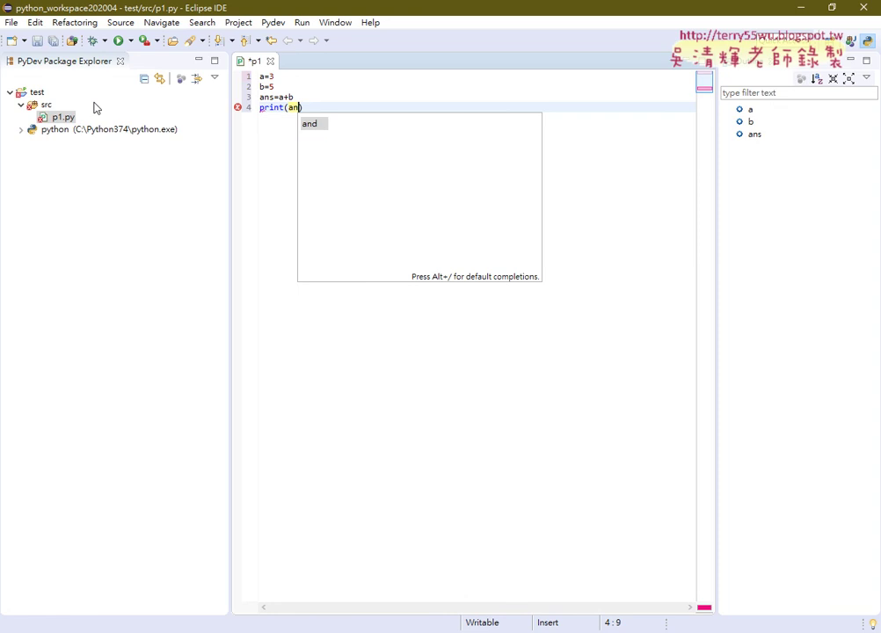
{"action": "type", "text": "s"}
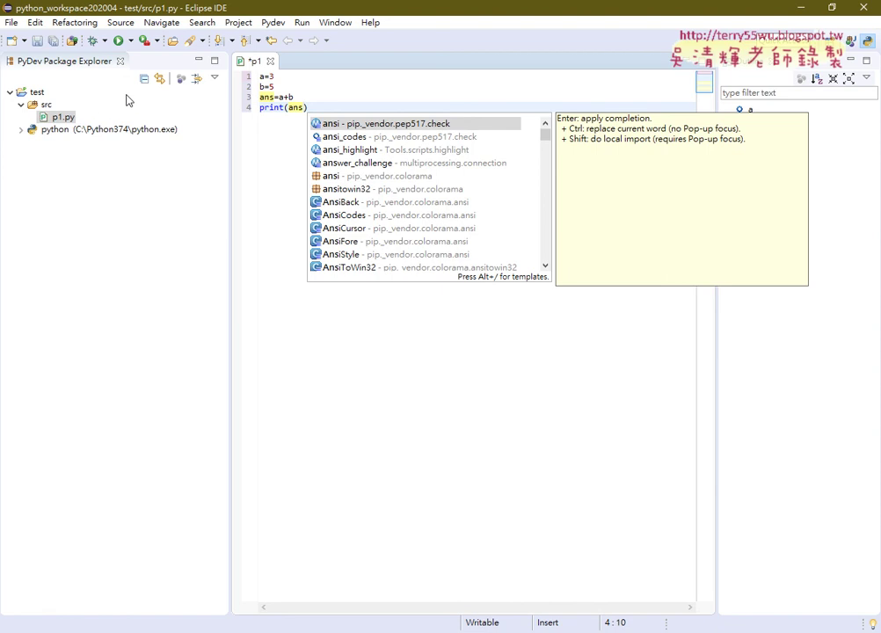
{"action": "left_click", "coordinate": [312, 108]}
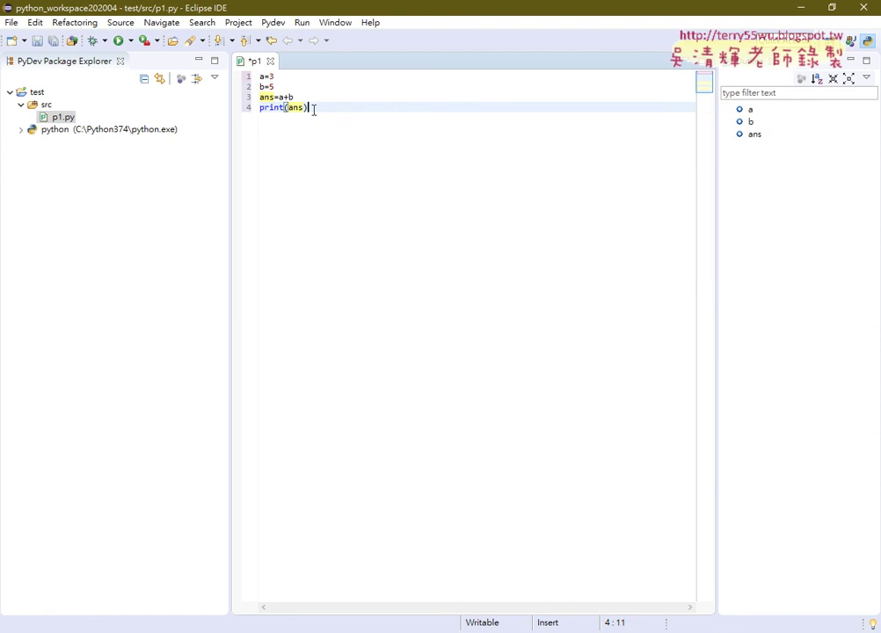
{"action": "left_click", "coordinate": [269, 77]}
{"action": "left_click", "coordinate": [266, 76]}
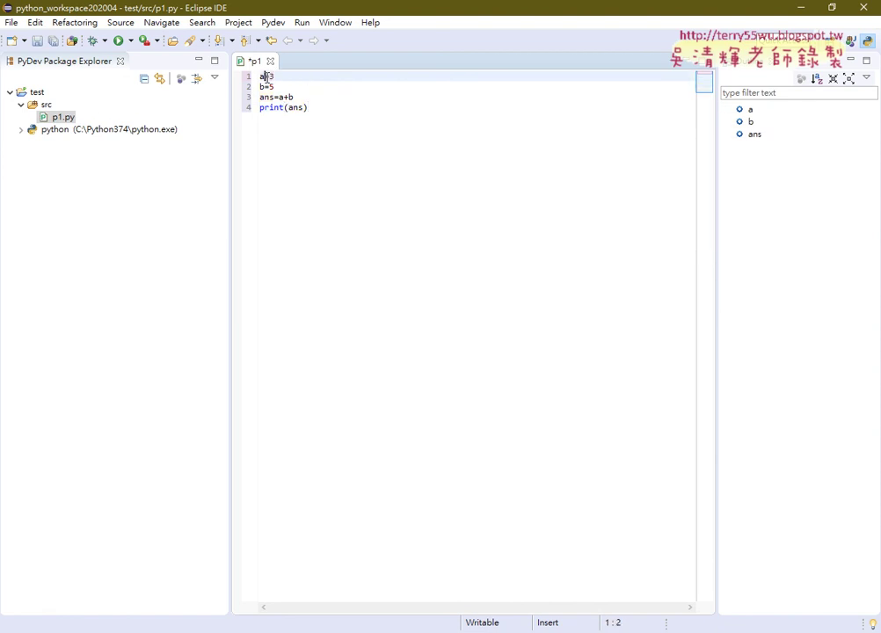
{"action": "key", "text": "Left"}
{"action": "left_click", "coordinate": [276, 86]}
{"action": "left_click_drag", "start_coordinate": [276, 86], "coordinate": [260, 86]}
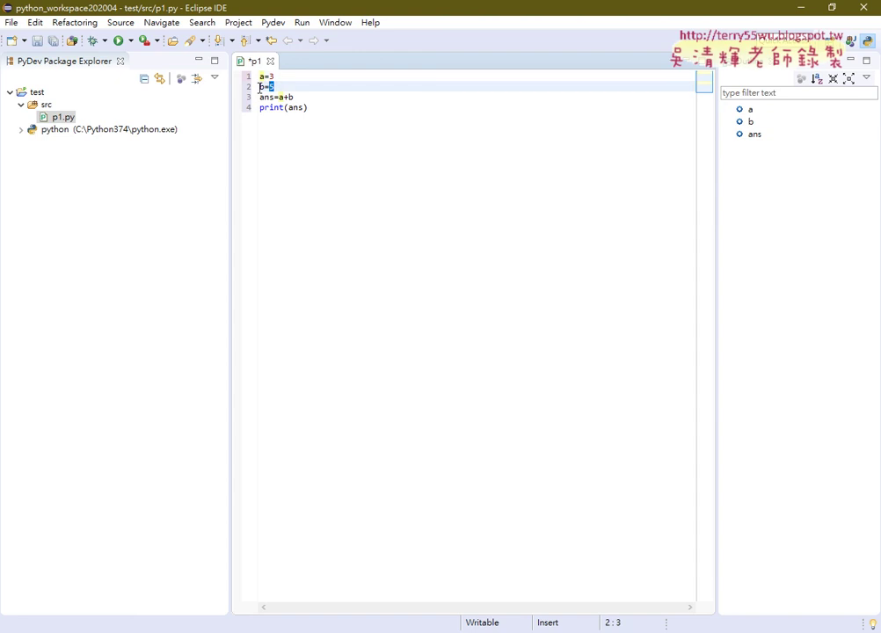
{"action": "left_click", "coordinate": [284, 86]}
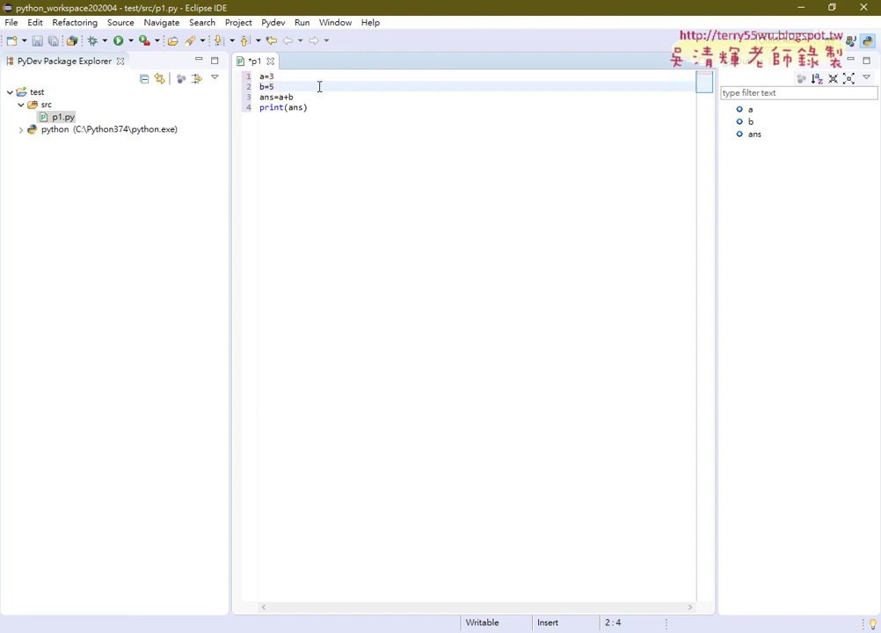